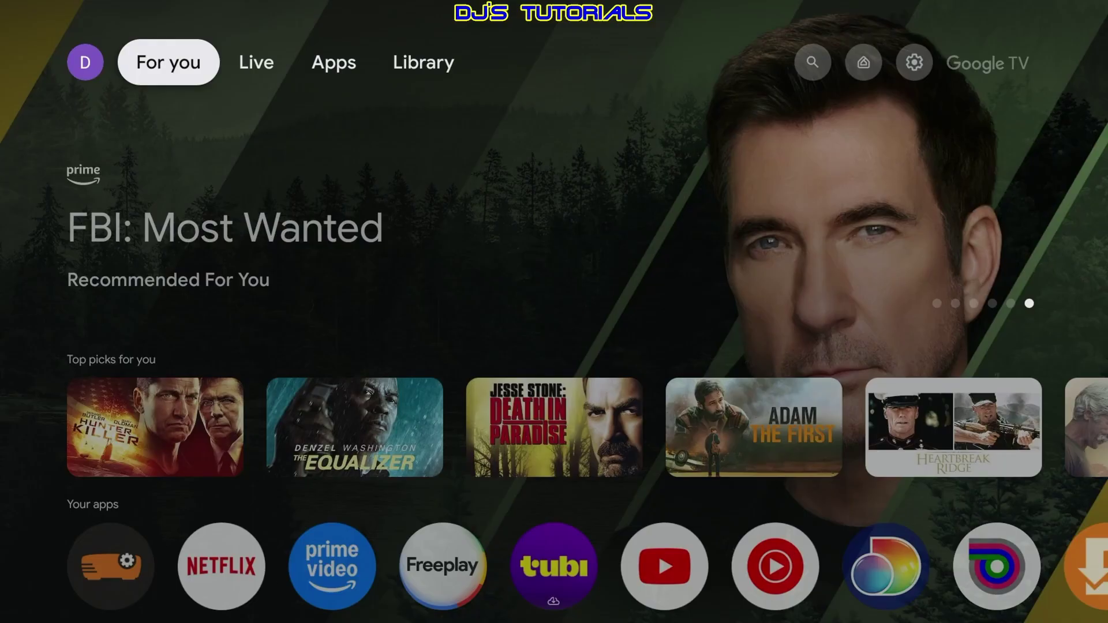
- From the Google TV search bar, start an Assistant voice search to find Button Mapper
{"action": "key", "text": "Right"}
{"action": "key", "text": "Right"}
{"action": "key", "text": "Right"}
{"action": "key", "text": "Right"}
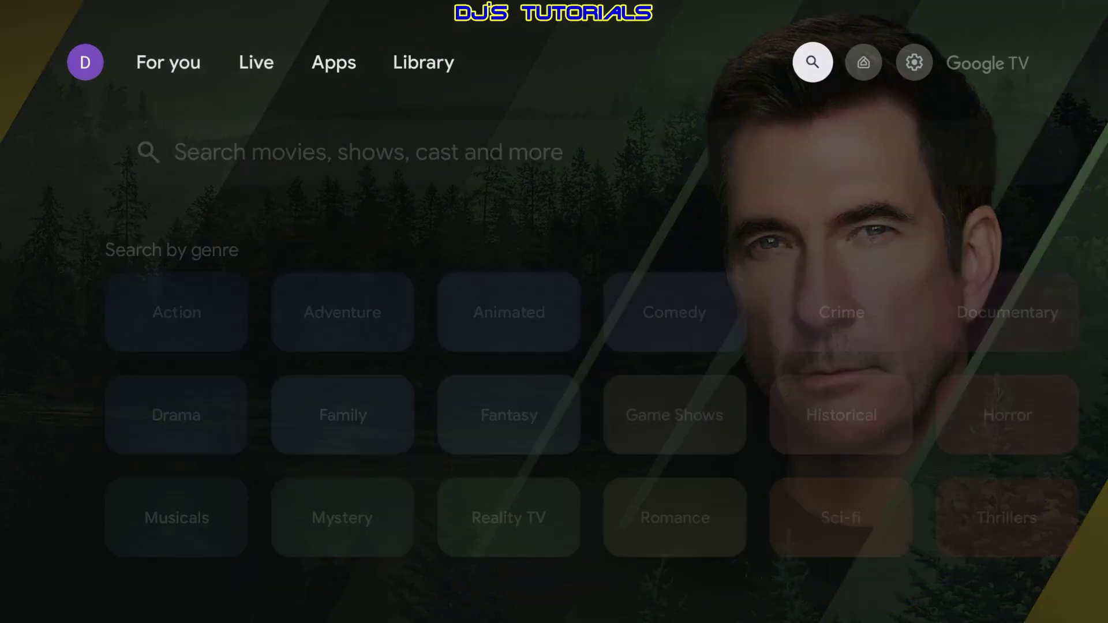
{"action": "key", "text": "Down"}
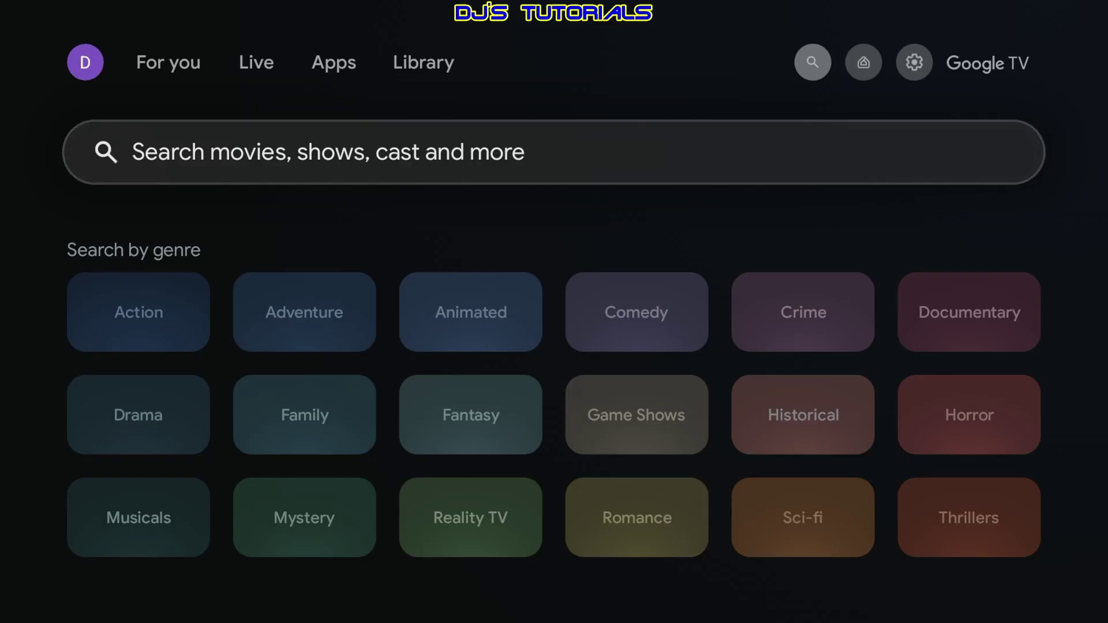
{"action": "key", "text": "super"}
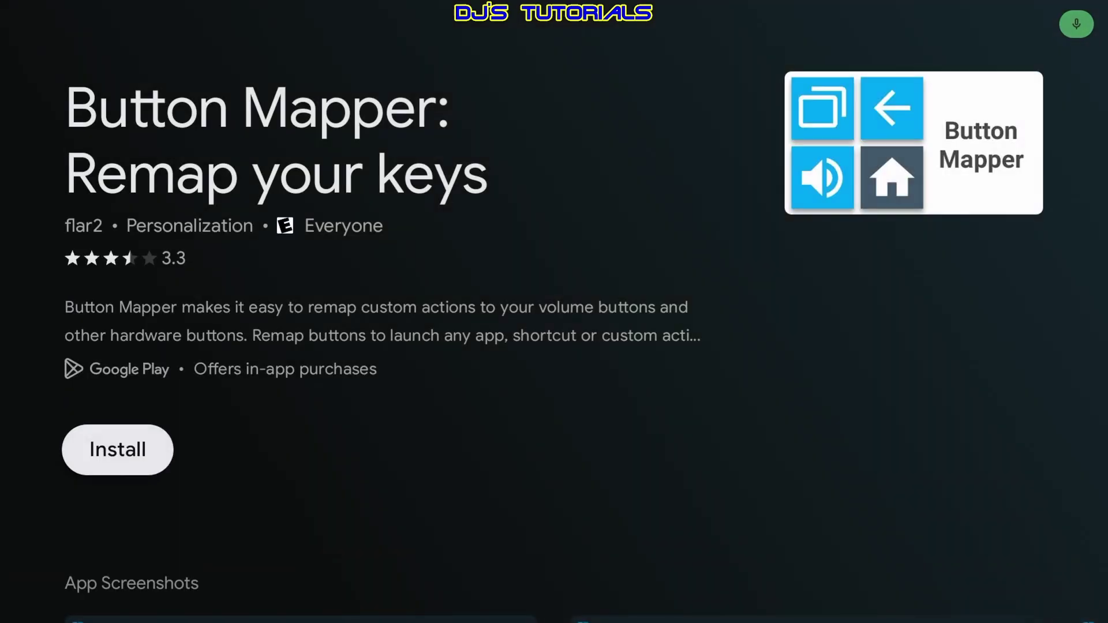
- Install Button Mapper: Remap your keys from its Play Store page and open it
{"action": "key", "text": "Return"}
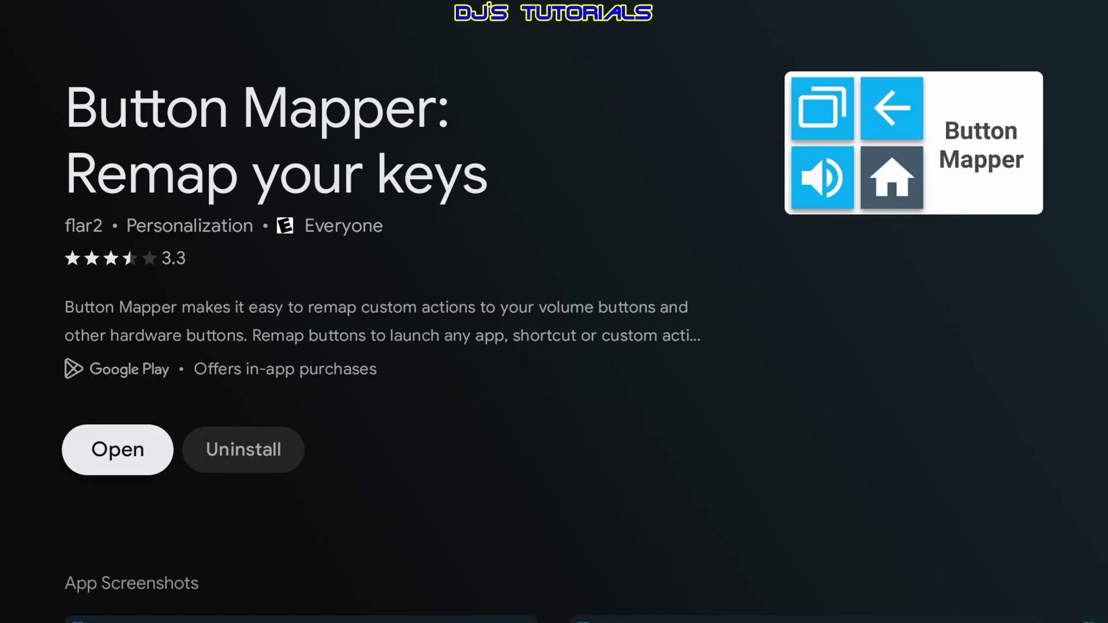
{"action": "key", "text": "Return"}
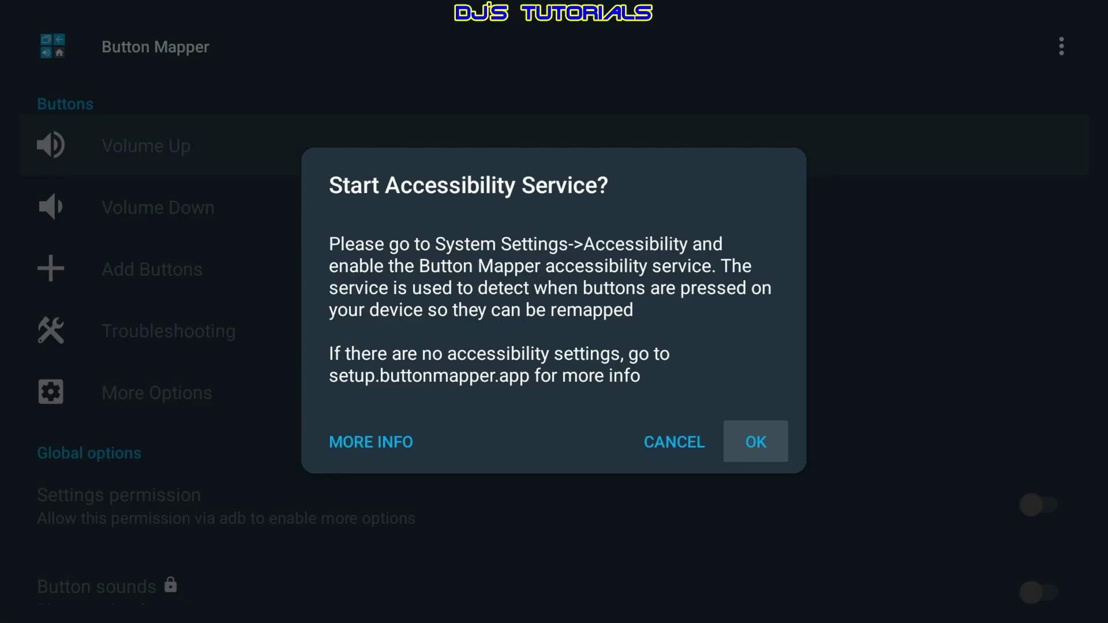
- Accept the prompt and go down the Accessibility settings to the Button Mapper service
{"action": "key", "text": "Return"}
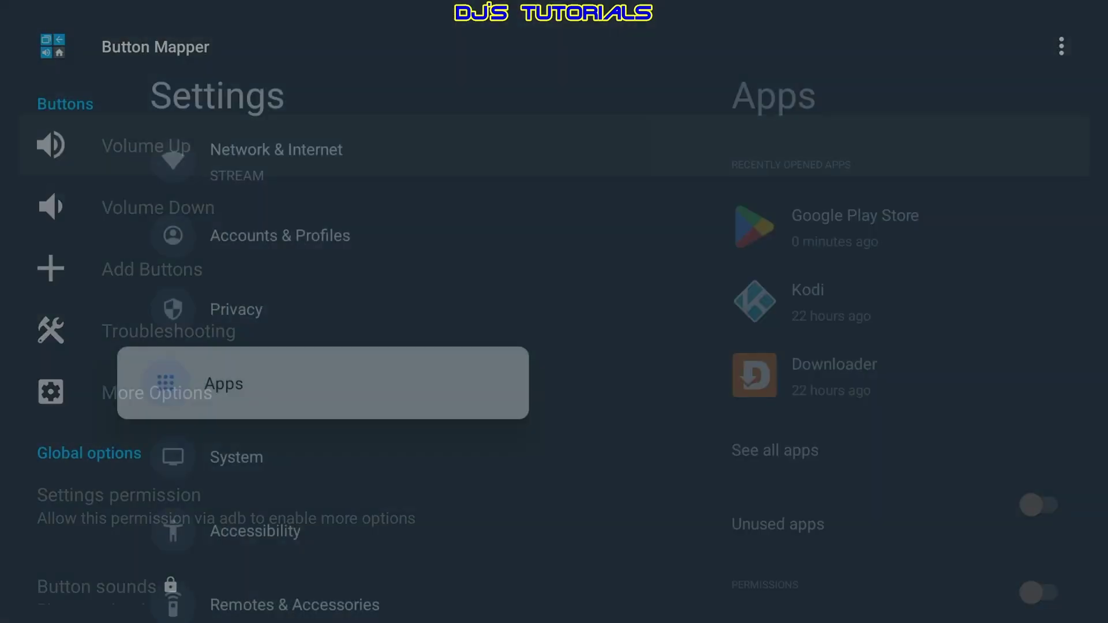
{"action": "key", "text": "Down"}
{"action": "key", "text": "Down"}
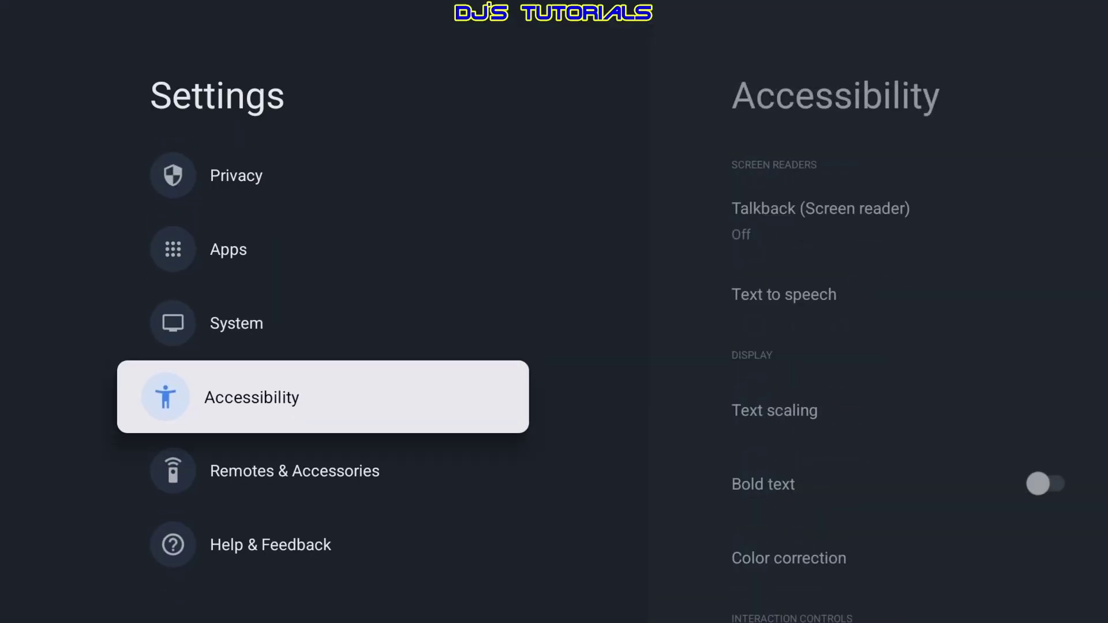
{"action": "key", "text": "Return"}
{"action": "key", "text": "Down"}
{"action": "key", "text": "Down"}
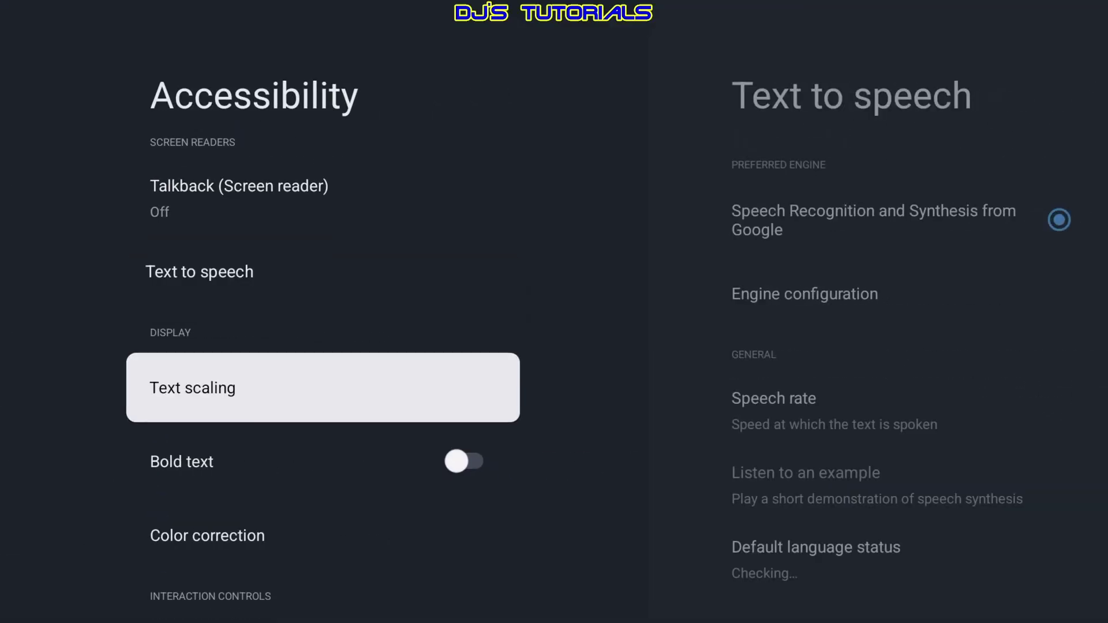
{"action": "key", "text": "Down"}
{"action": "key", "text": "Down"}
{"action": "key", "text": "Down"}
{"action": "key", "text": "Down"}
{"action": "key", "text": "Down"}
{"action": "key", "text": "Down"}
{"action": "key", "text": "Down"}
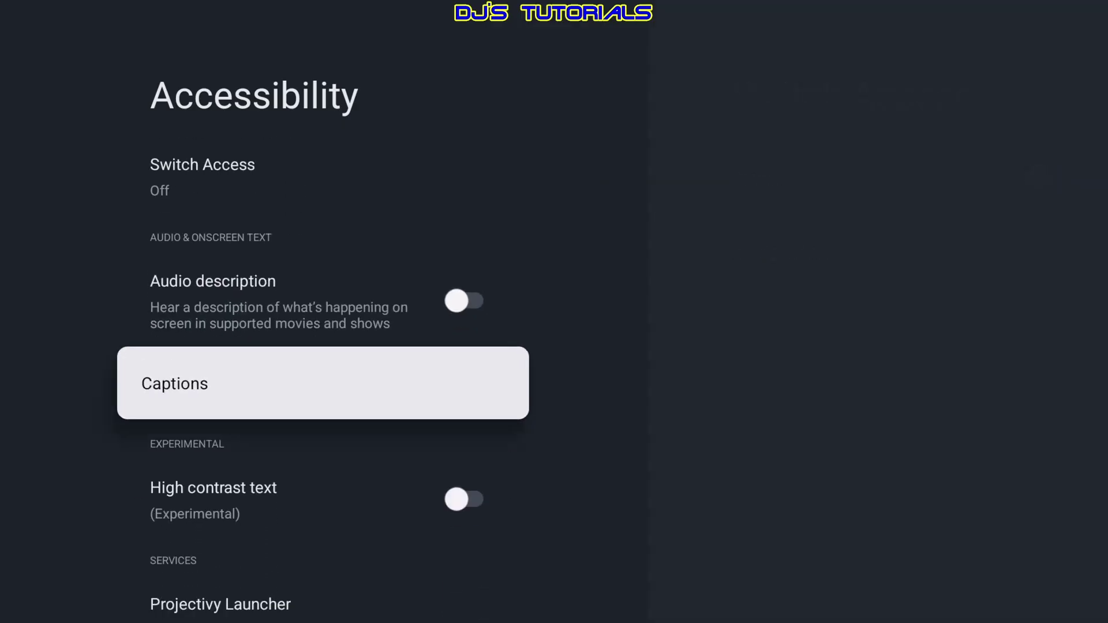
{"action": "key", "text": "Down"}
{"action": "key", "text": "Down"}
{"action": "key", "text": "Down"}
- Switch on the Button Mapper accessibility service and confirm the access
{"action": "key", "text": "Right"}
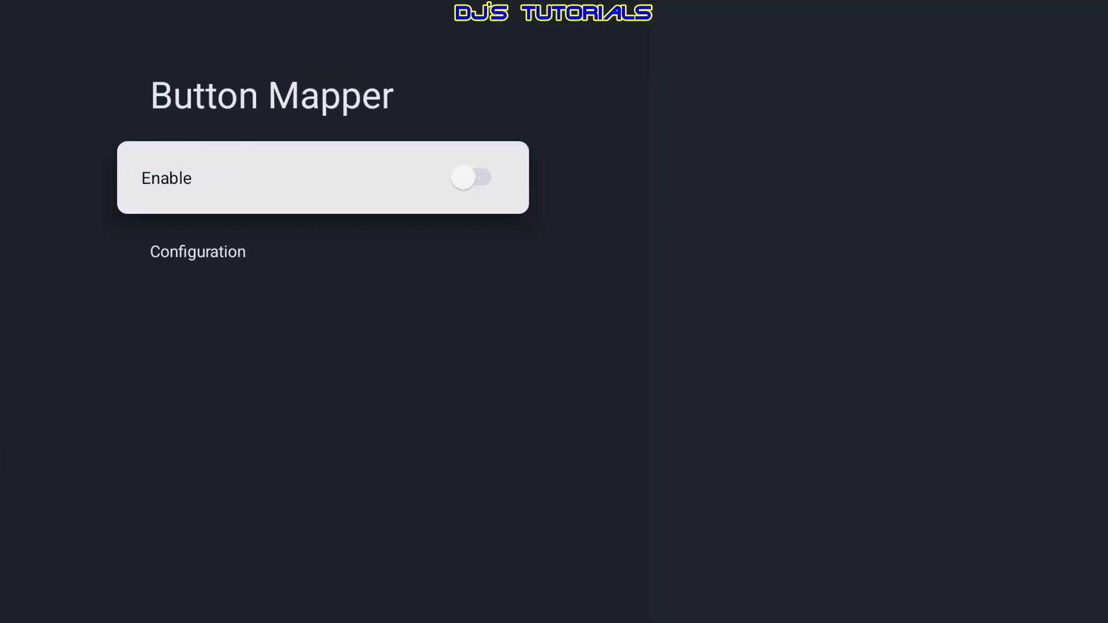
{"action": "key", "text": "Return"}
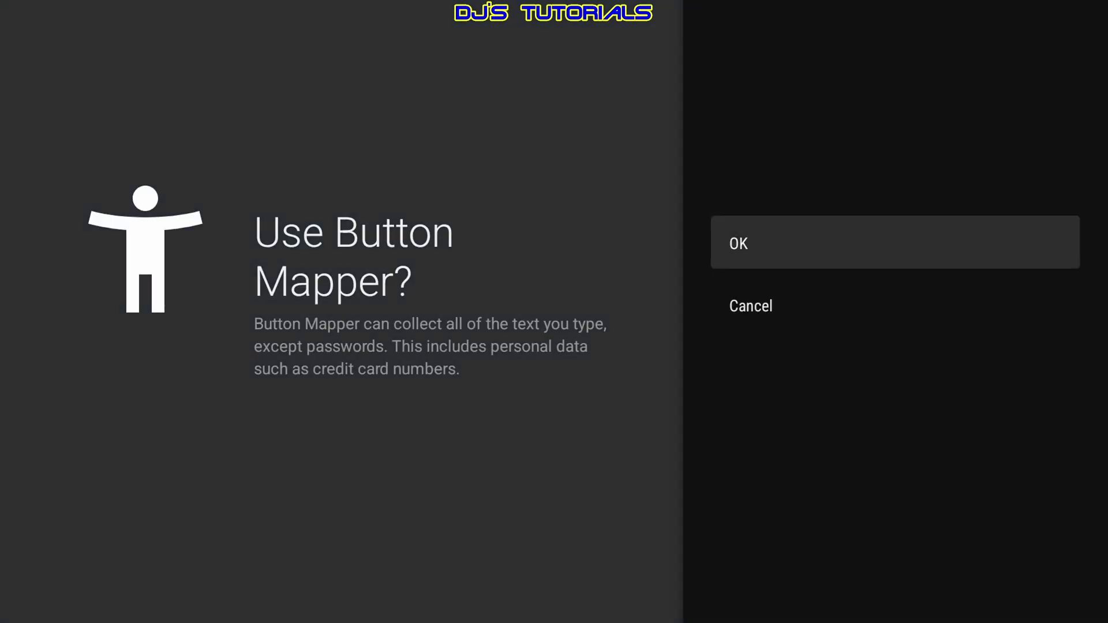
{"action": "key", "text": "Return"}
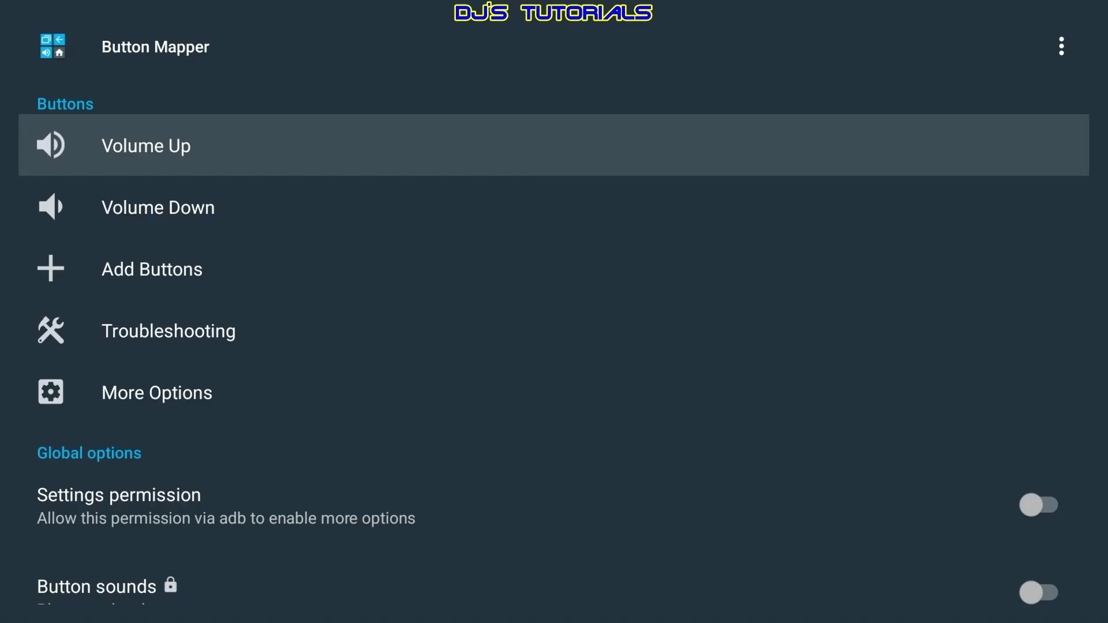
- Under Add Buttons, capture the pressed remote button as BUTTON_10
{"action": "key", "text": "Down"}
{"action": "key", "text": "Down"}
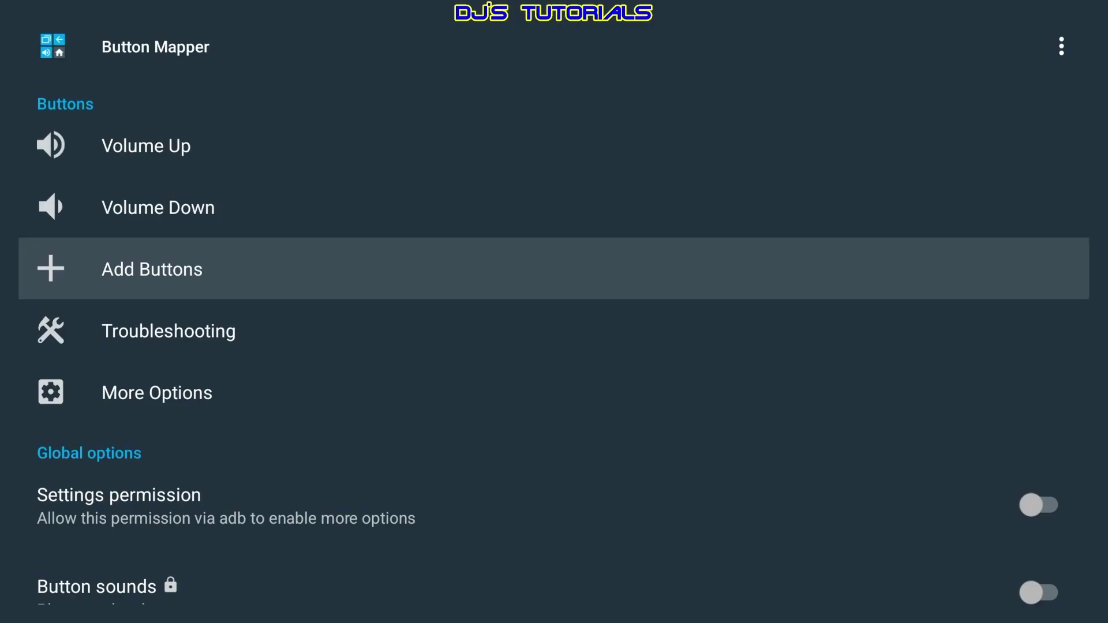
{"action": "key", "text": "Return"}
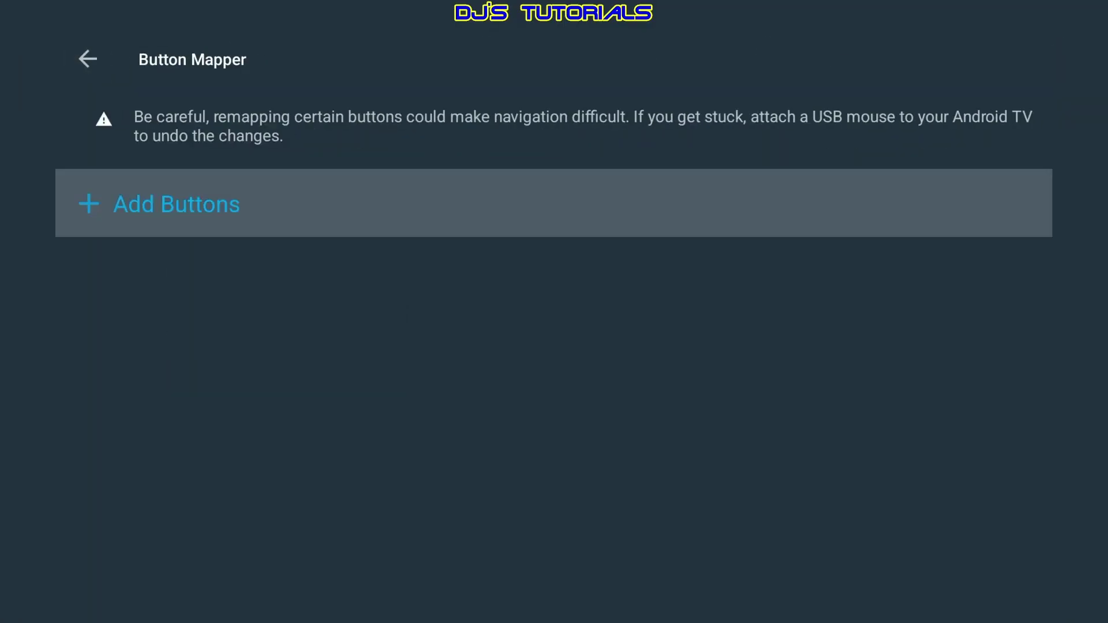
{"action": "key", "text": "Return"}
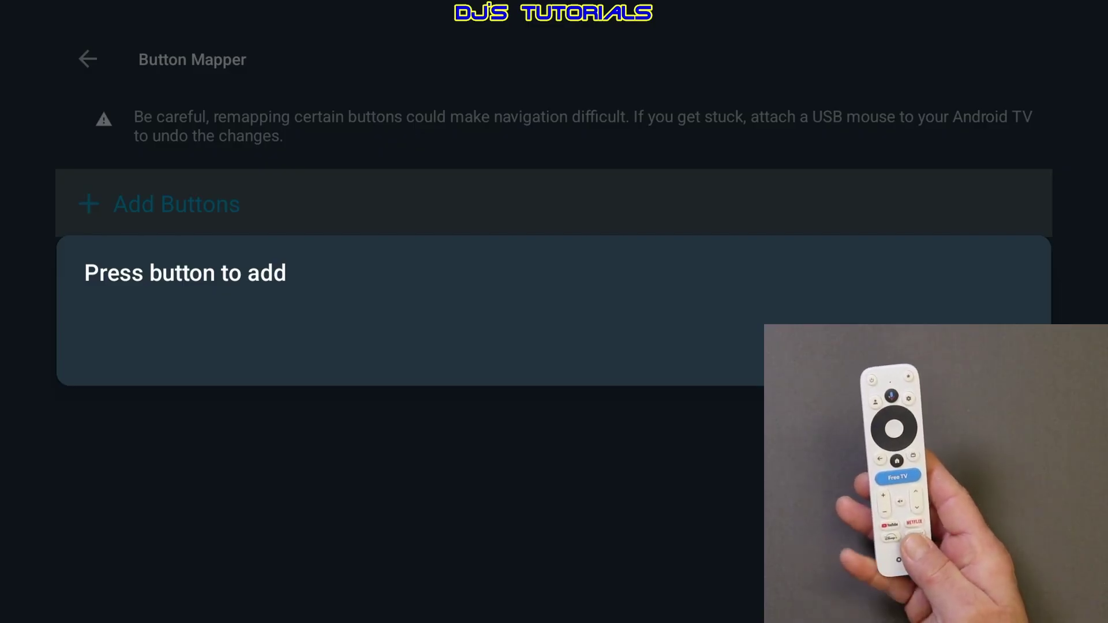
{"action": "key", "text": "F10"}
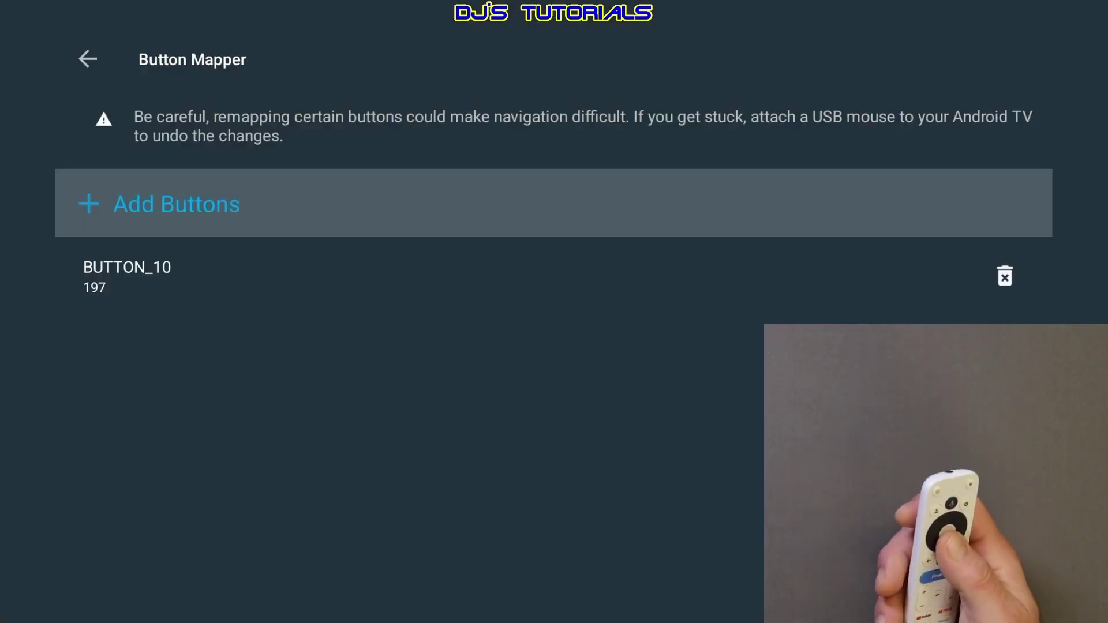
- Delete the BUTTON_10 entry, re-capture it as BUTTON_10 (197), and open its settings
{"action": "key", "text": "Down"}
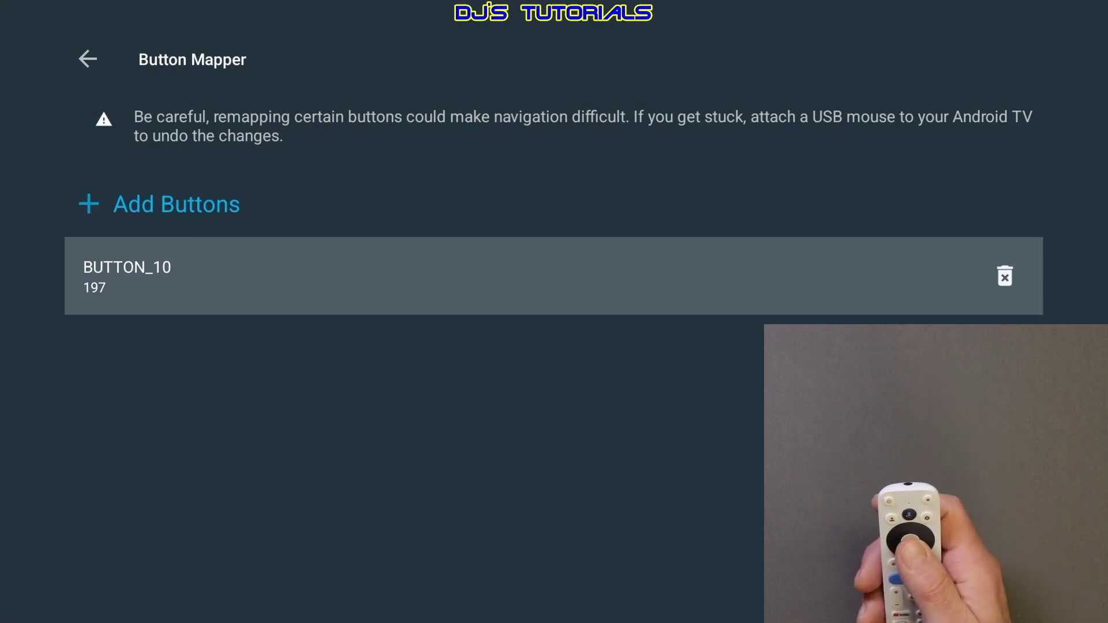
{"action": "key", "text": "Right"}
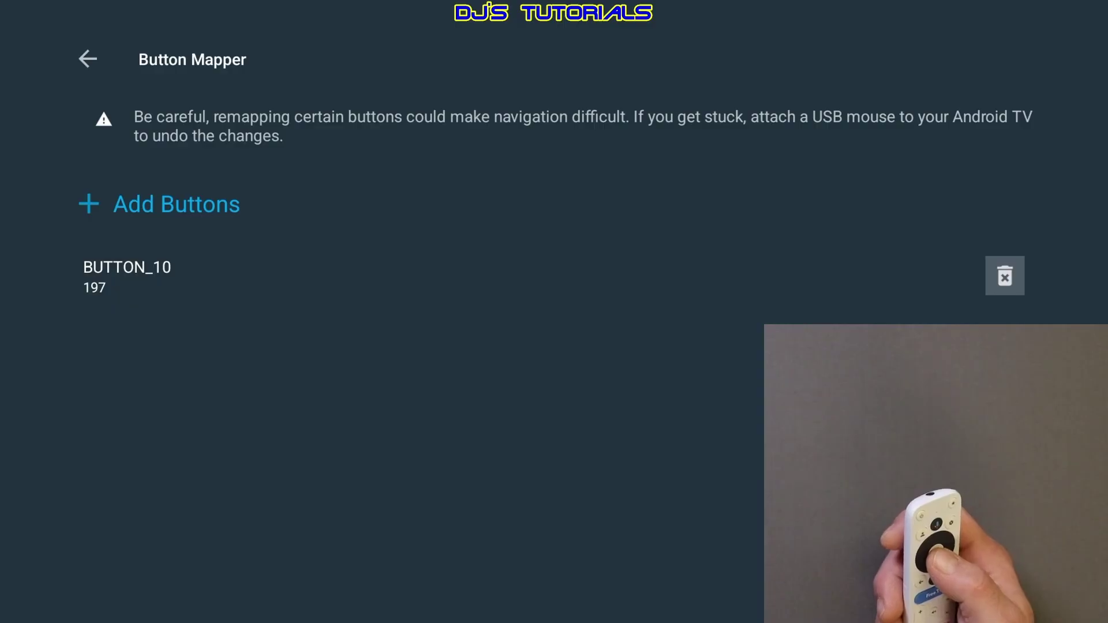
{"action": "key", "text": "Return"}
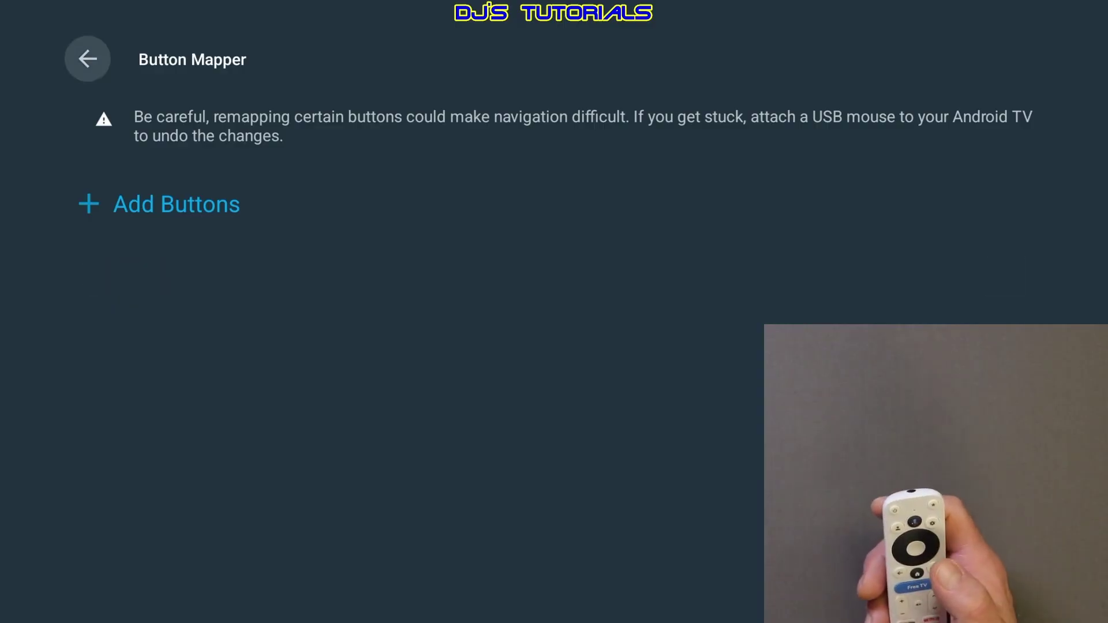
{"action": "key", "text": "Down"}
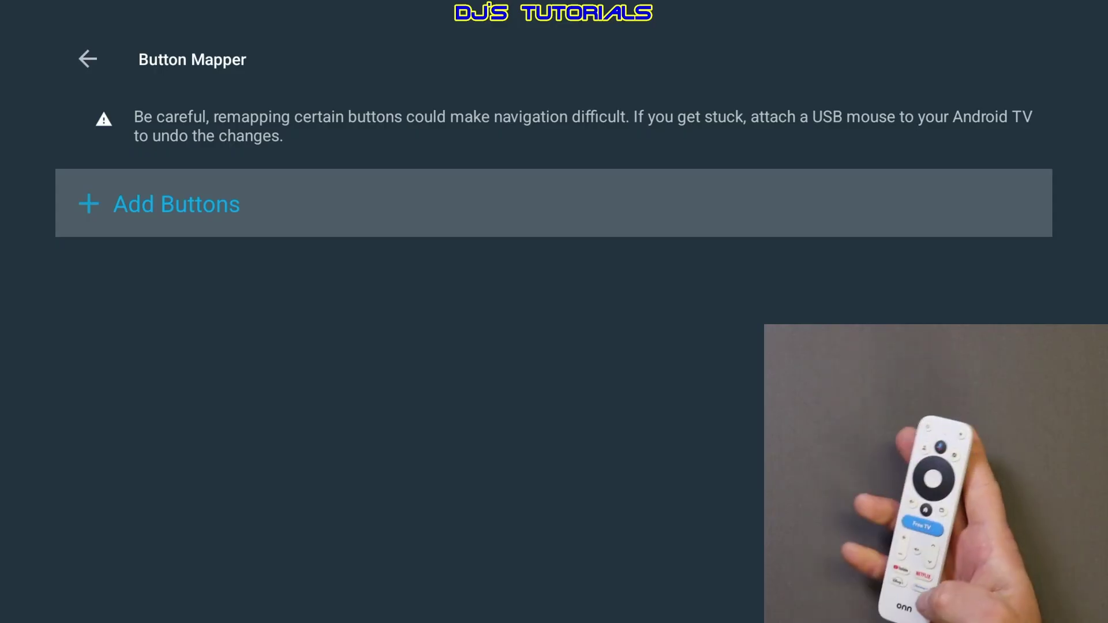
{"action": "key", "text": "Return"}
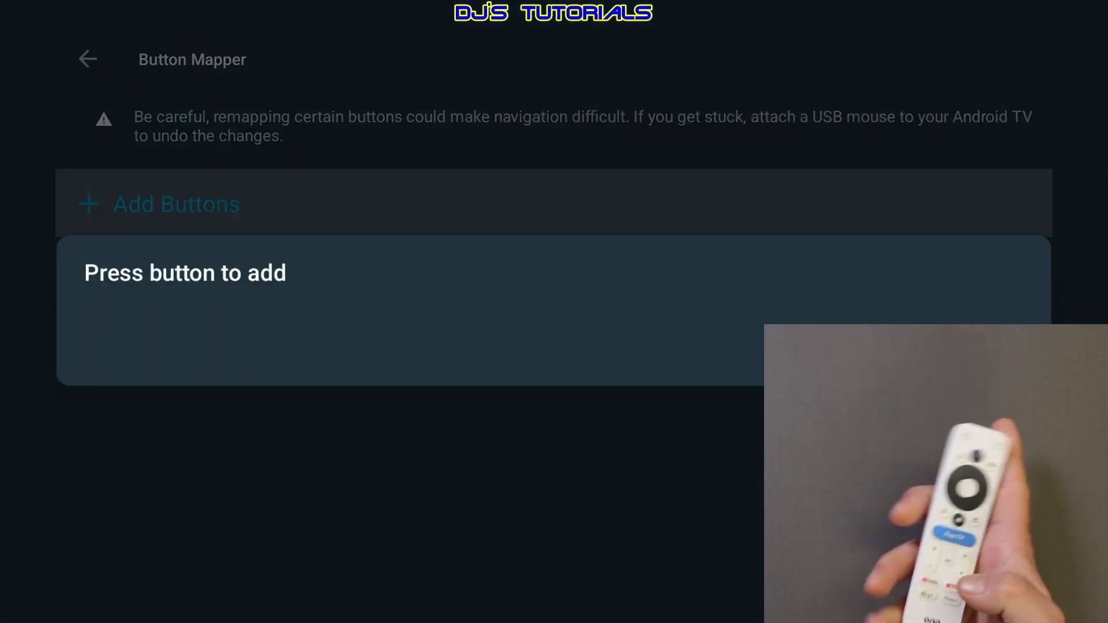
{"action": "key", "text": "F10"}
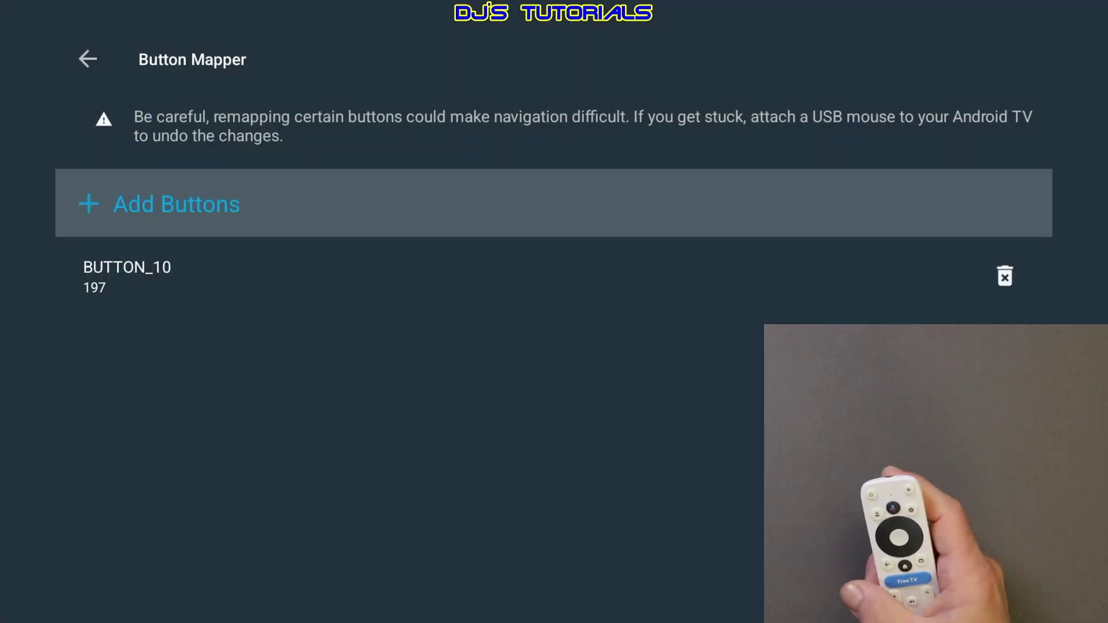
{"action": "key", "text": "Down"}
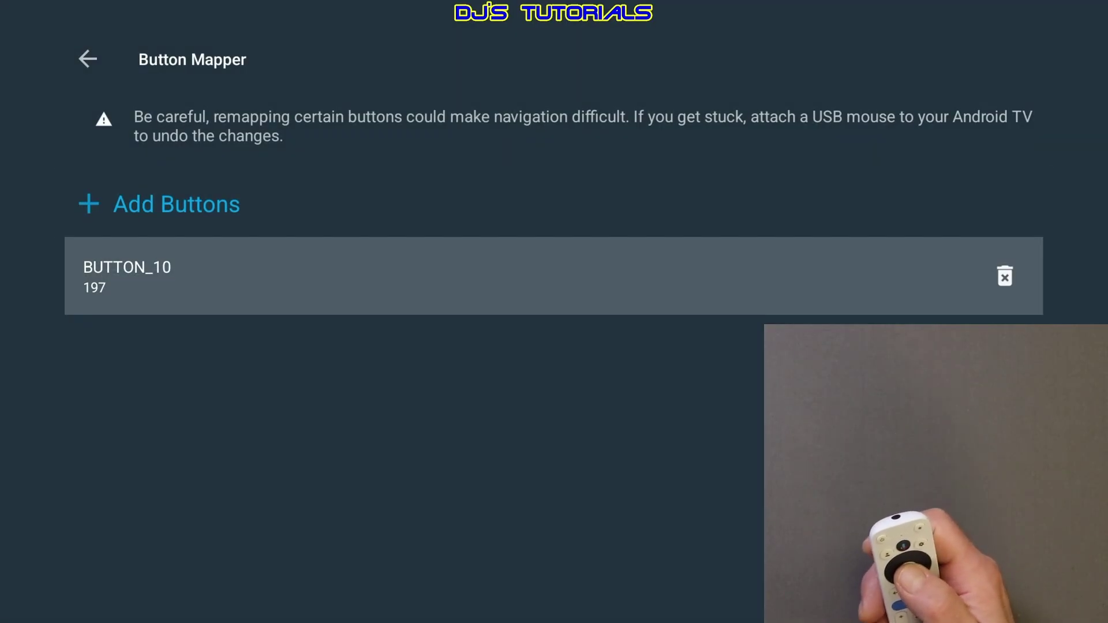
{"action": "key", "text": "Return"}
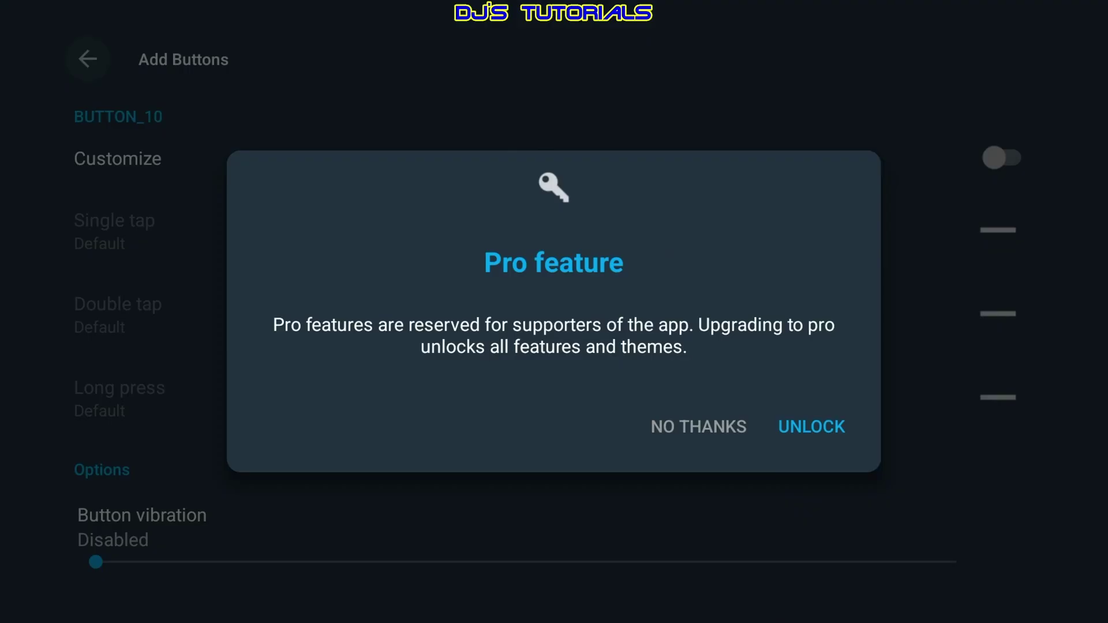
- Decline the Pro upgrade, switch on Customize for BUTTON_10, and return to Single tap
{"action": "key", "text": "Down"}
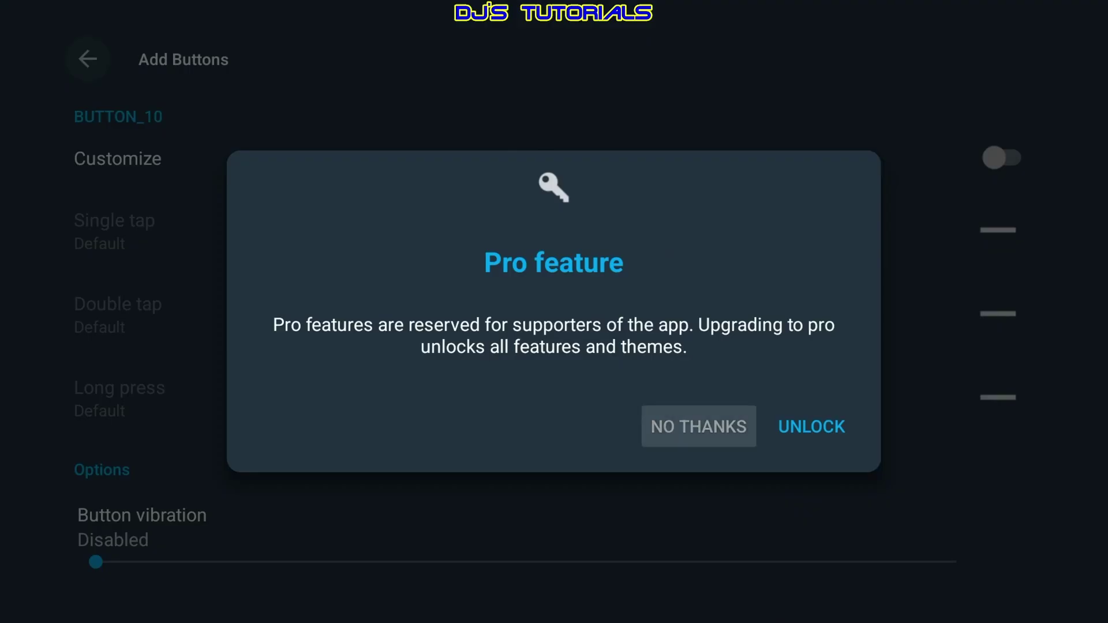
{"action": "key", "text": "Return"}
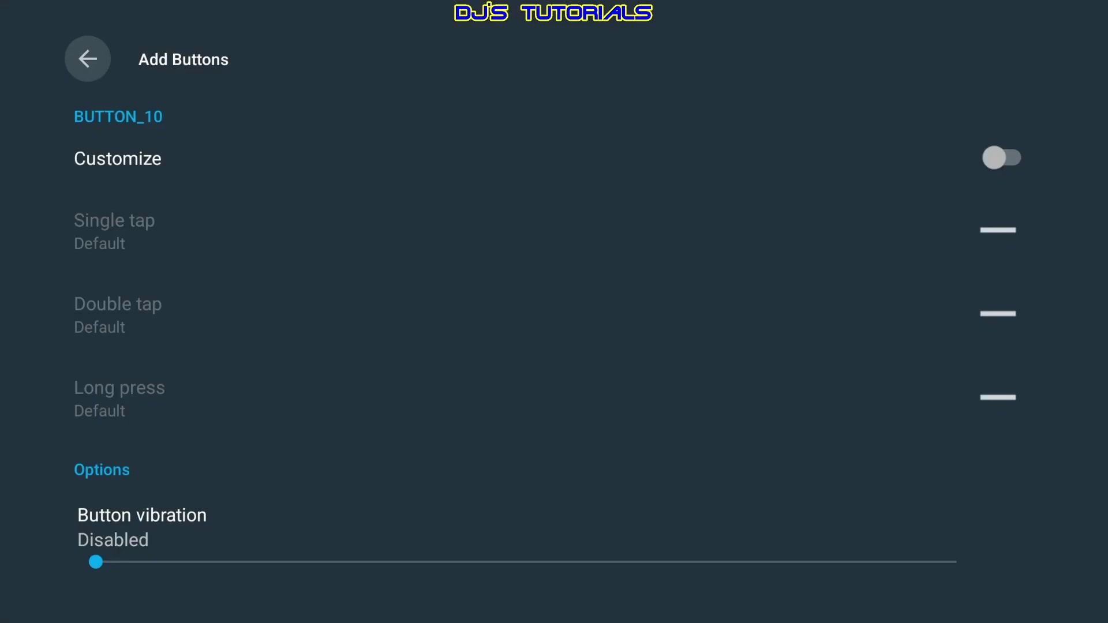
{"action": "left_click", "coordinate": [551, 158]}
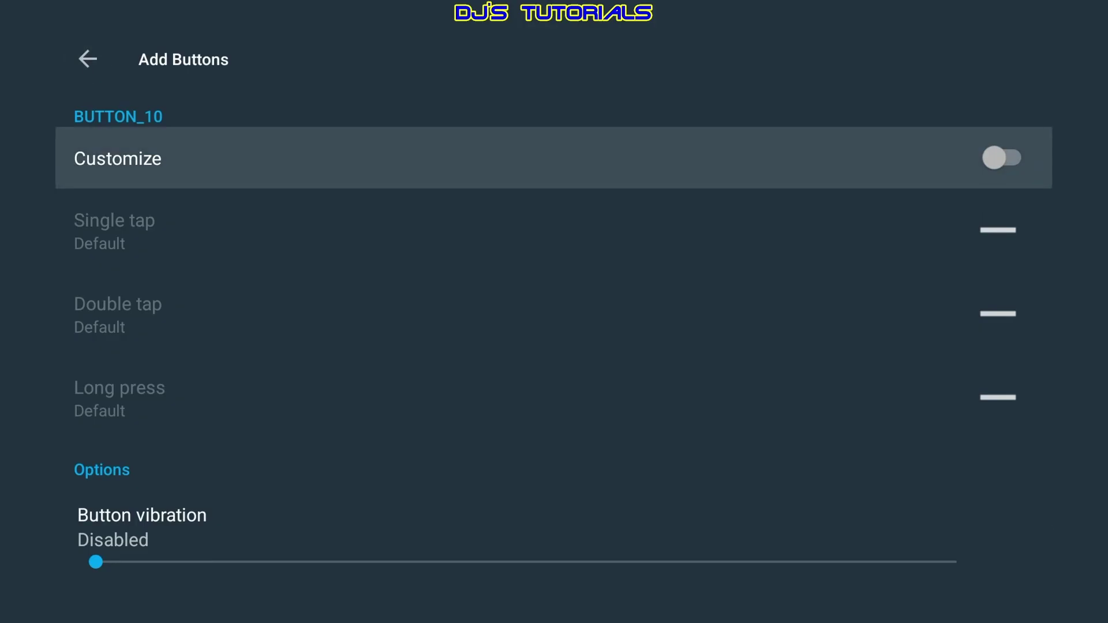
{"action": "key", "text": "Return"}
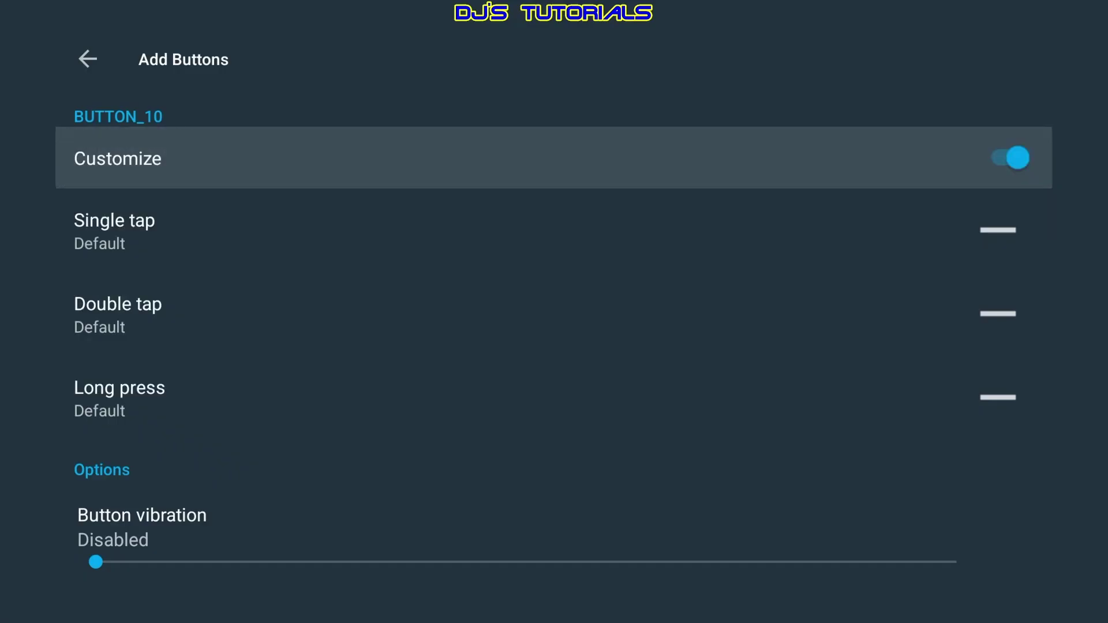
{"action": "key", "text": "Down"}
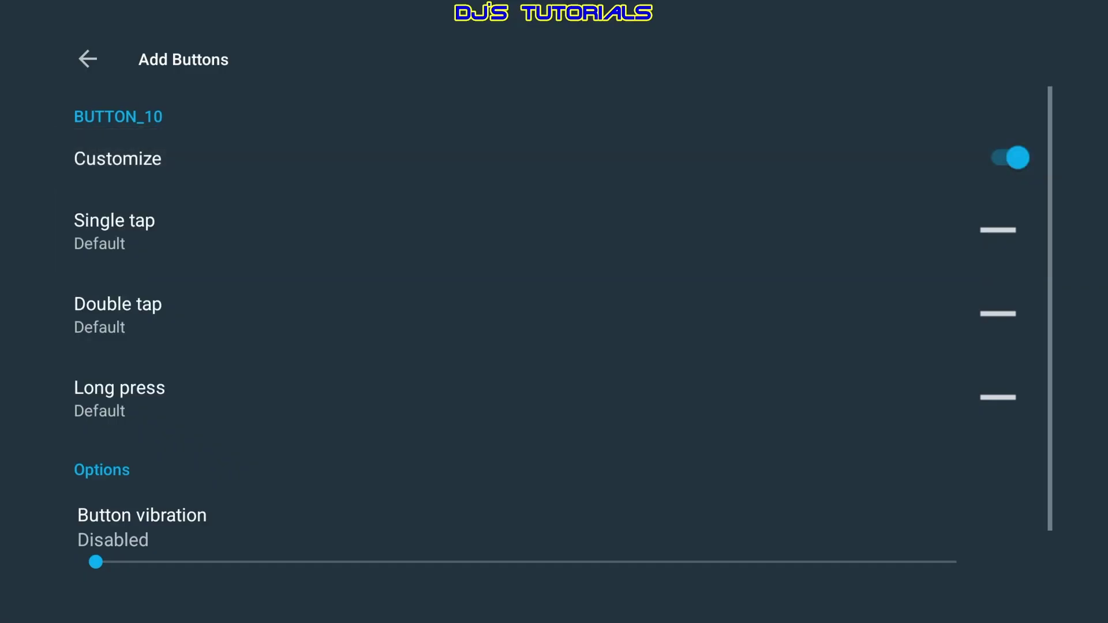
{"action": "key", "text": "Down"}
{"action": "key", "text": "Down"}
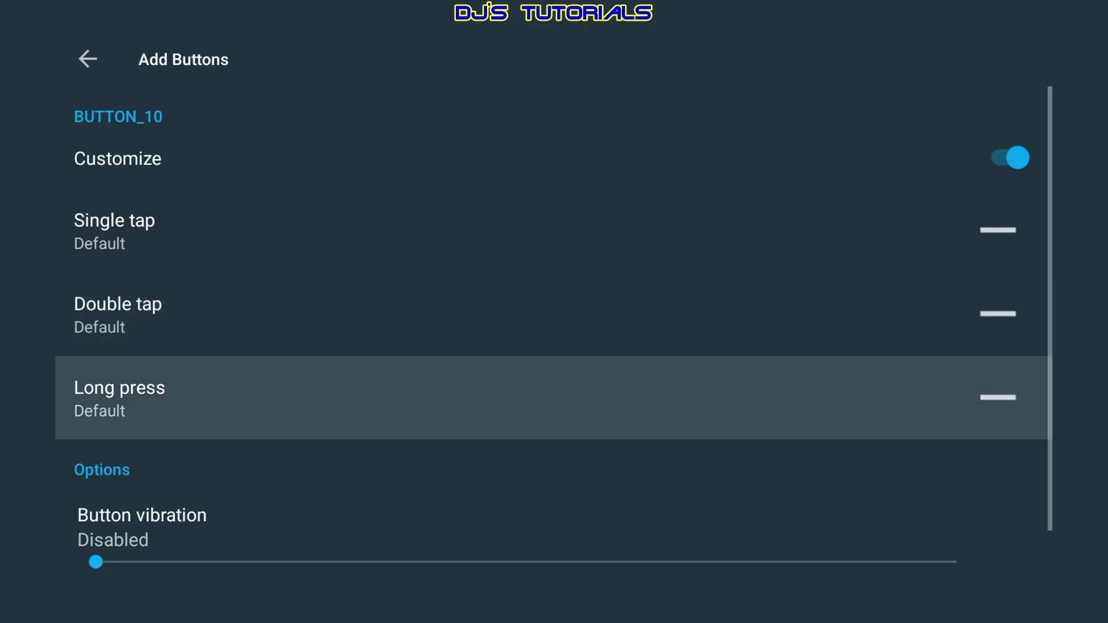
{"action": "key", "text": "Up"}
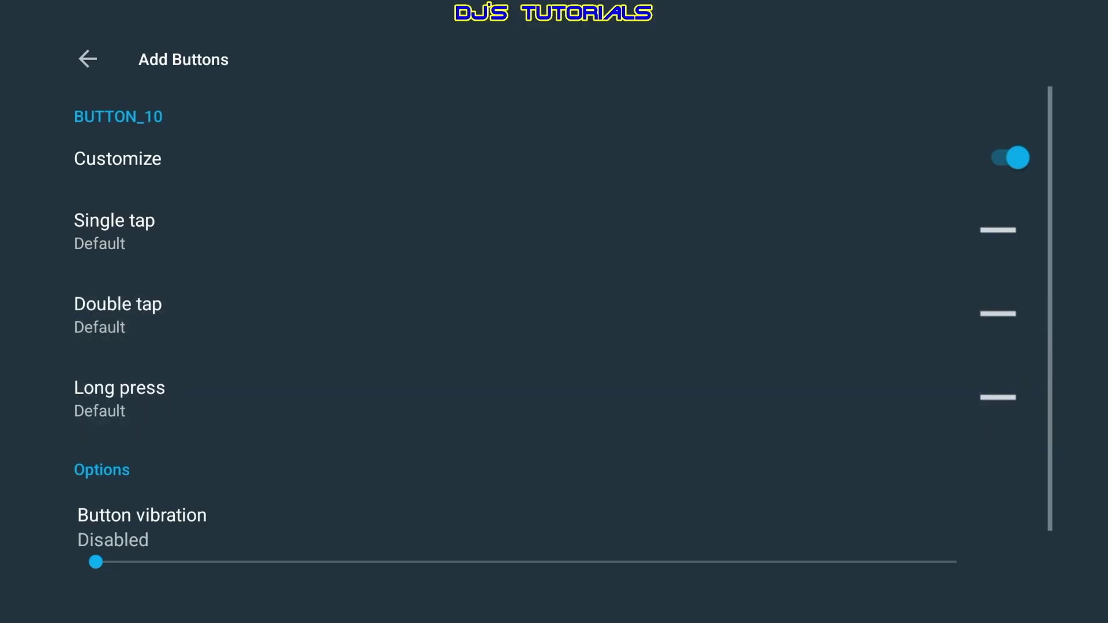
{"action": "key", "text": "Up"}
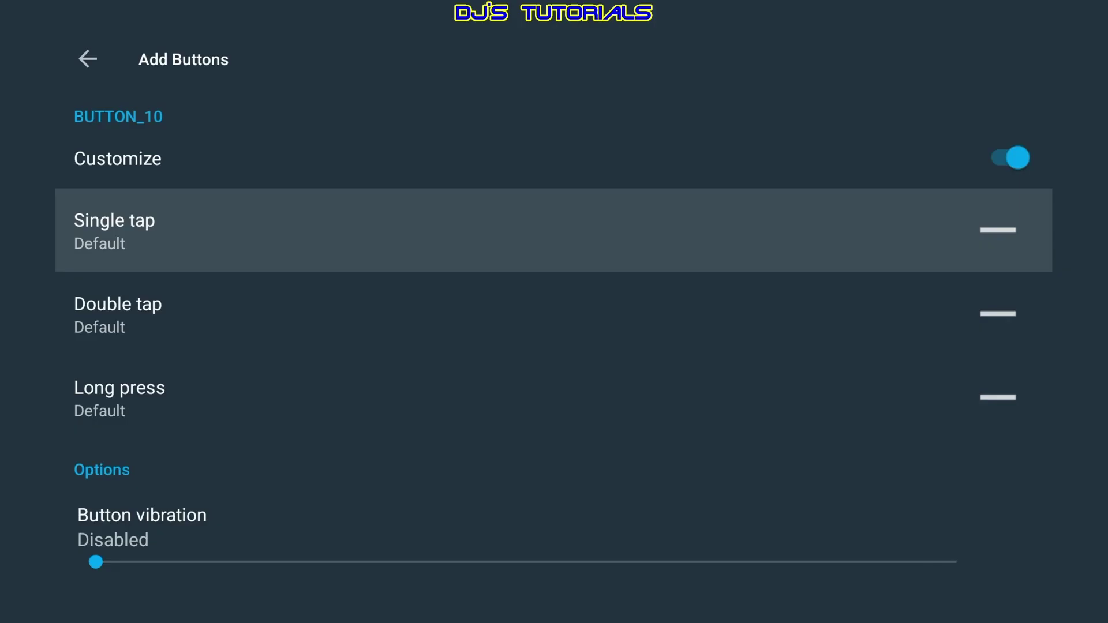
- Assign No Action to BUTTON_10's Single tap, then reopen its action choices
{"action": "key", "text": "Return"}
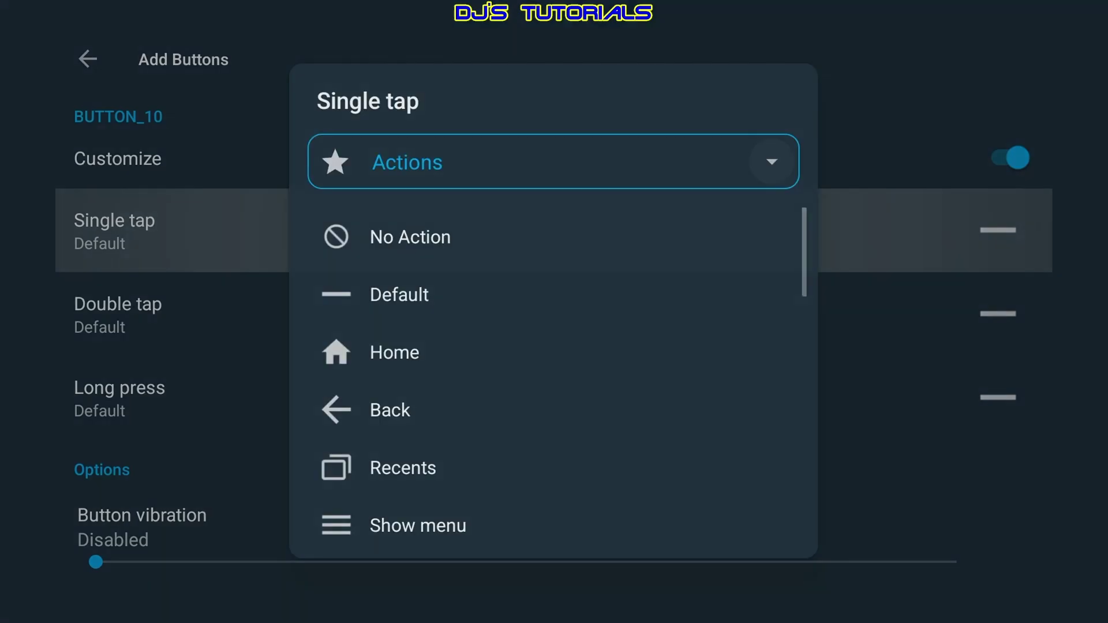
{"action": "key", "text": "Down"}
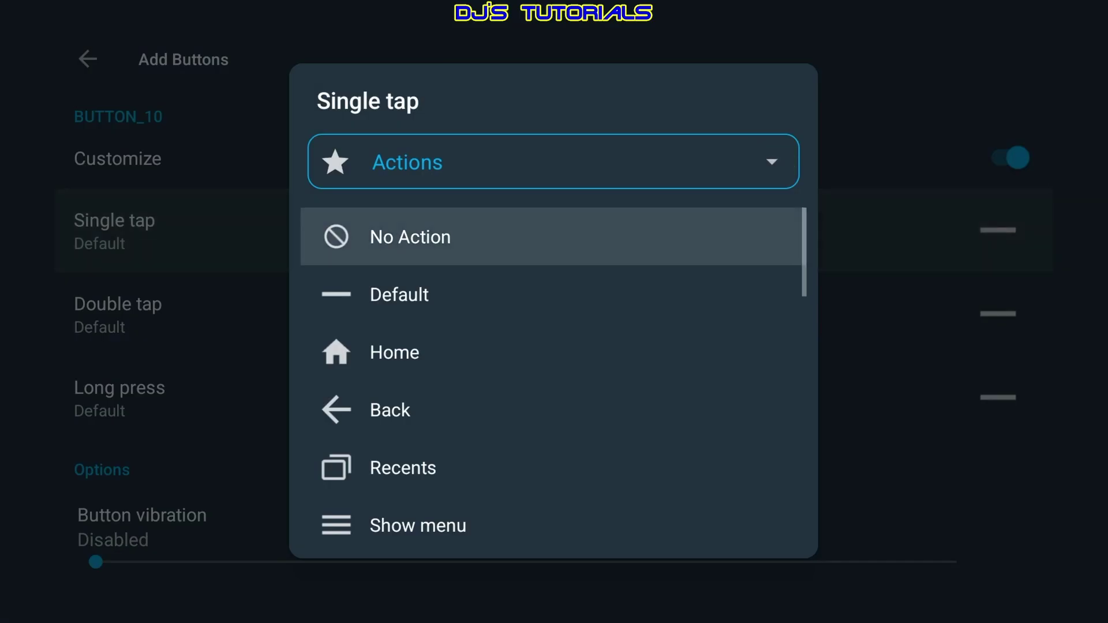
{"action": "key", "text": "Return"}
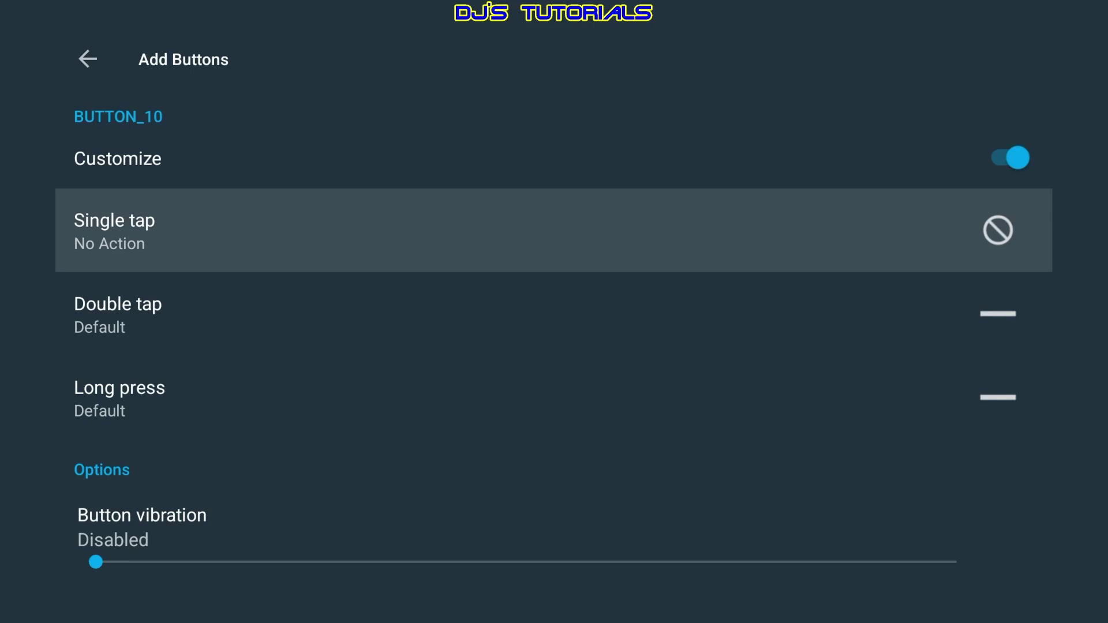
{"action": "key", "text": "Return"}
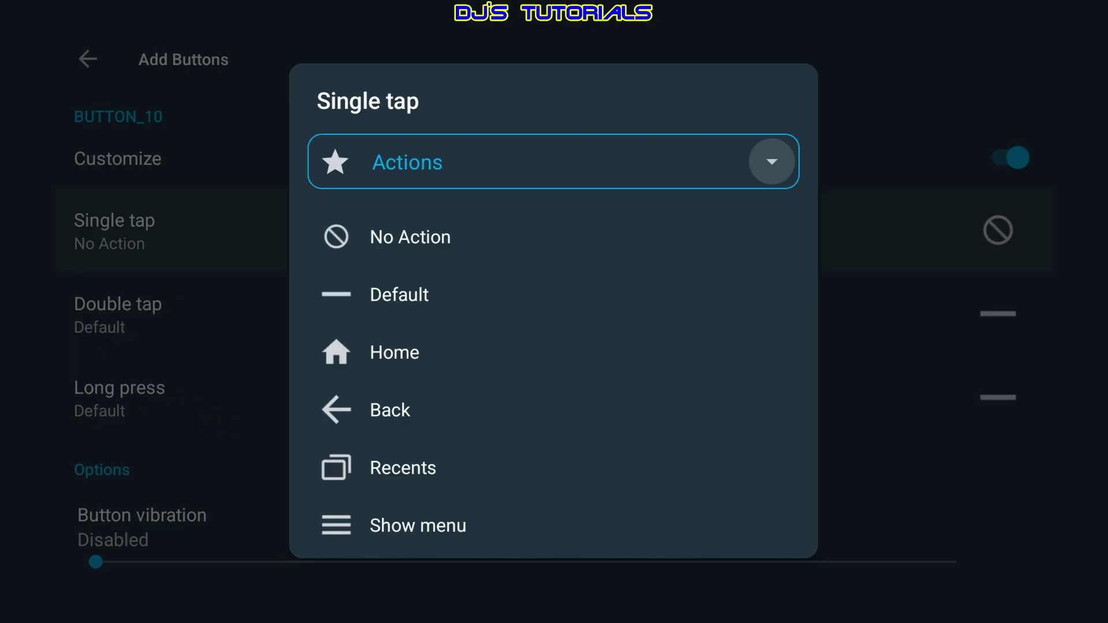
- Change the Single tap action category to Applications and choose Downloader
{"action": "key", "text": "Return"}
{"action": "key", "text": "Down"}
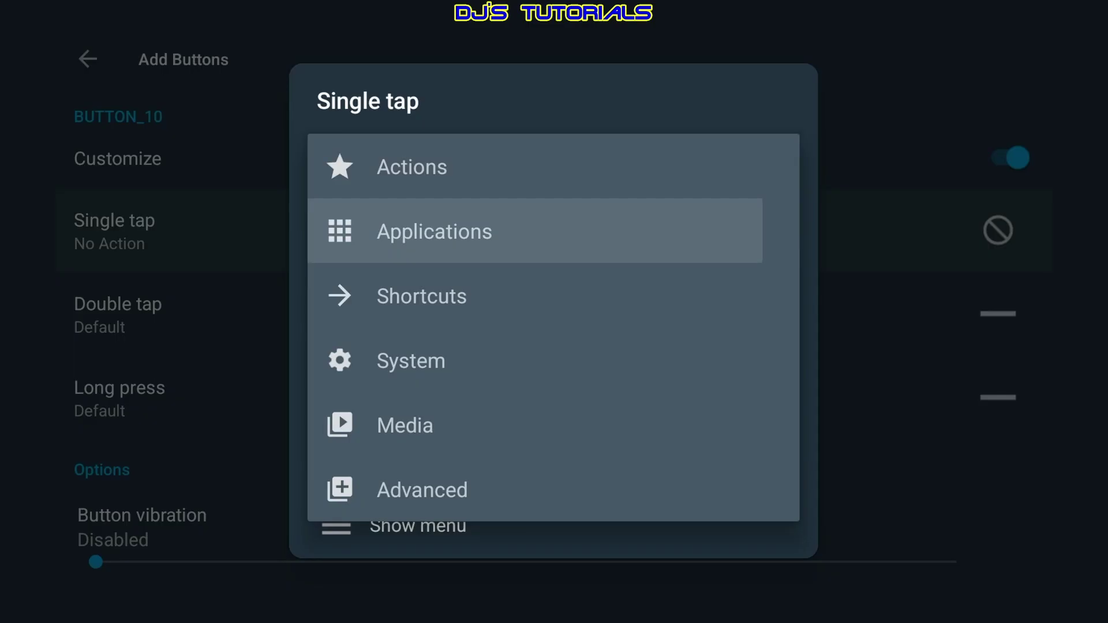
{"action": "key", "text": "Return"}
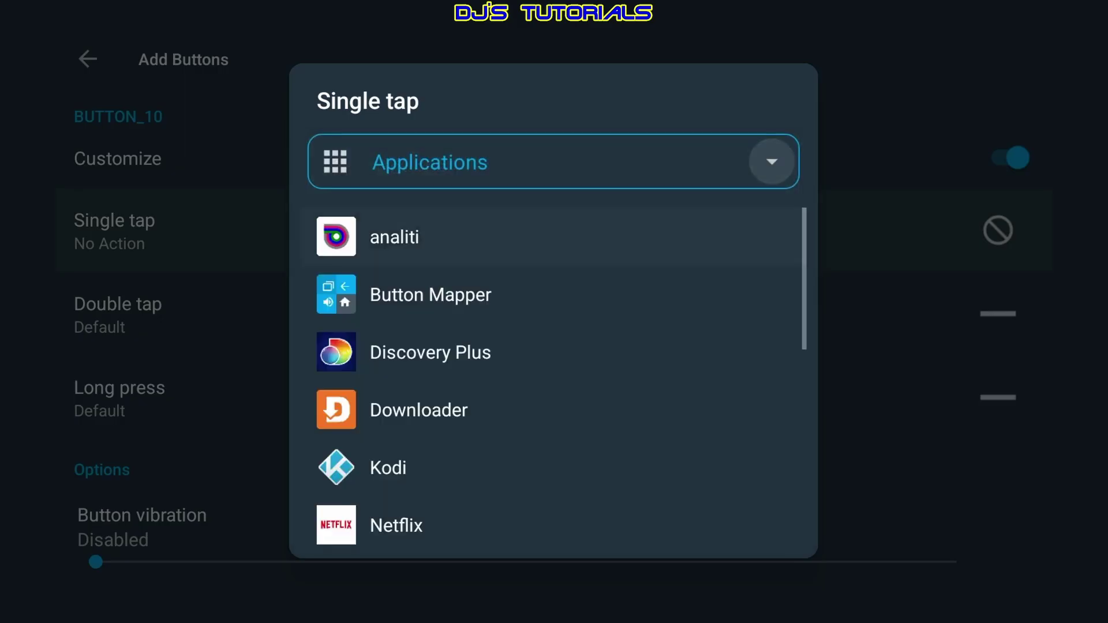
{"action": "key", "text": "Down"}
{"action": "key", "text": "Down"}
{"action": "key", "text": "Down"}
{"action": "key", "text": "Down"}
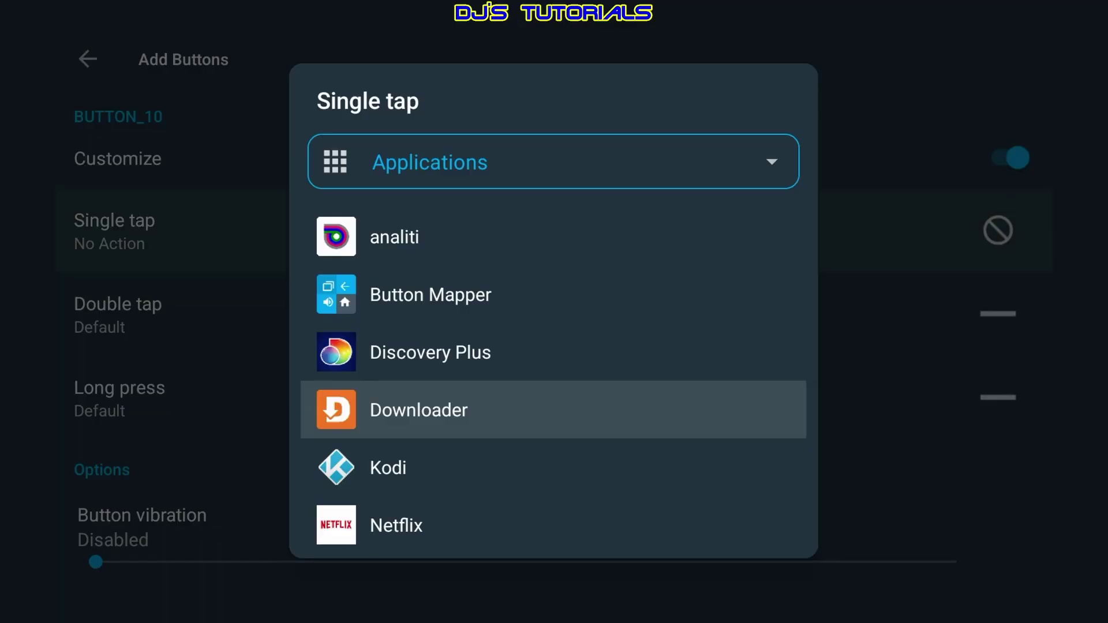
{"action": "key", "text": "Return"}
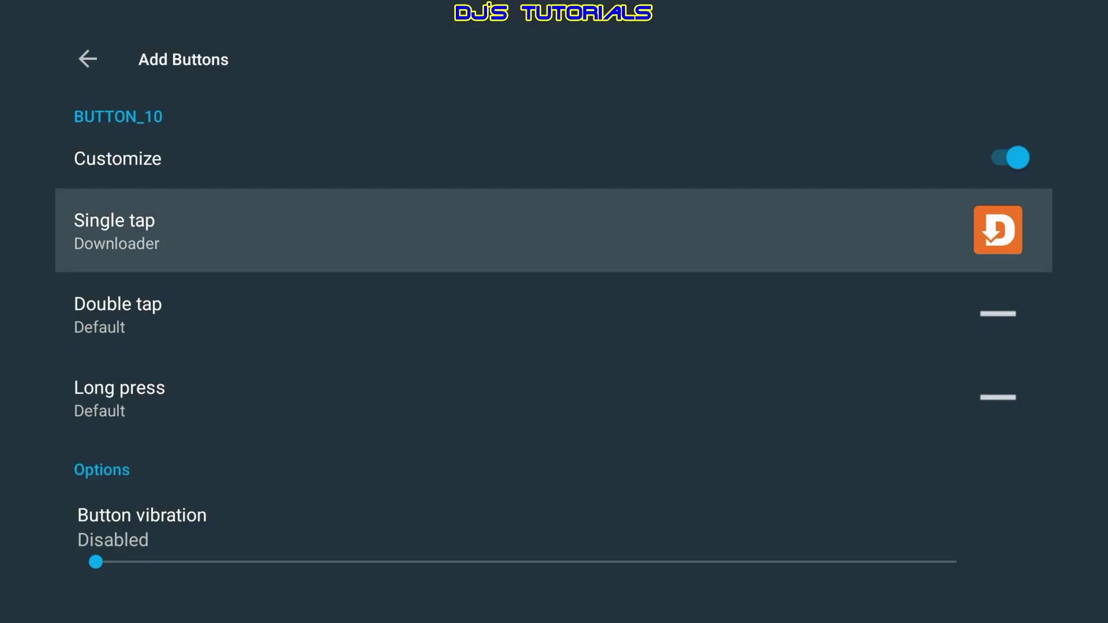
{"action": "key", "text": "Down"}
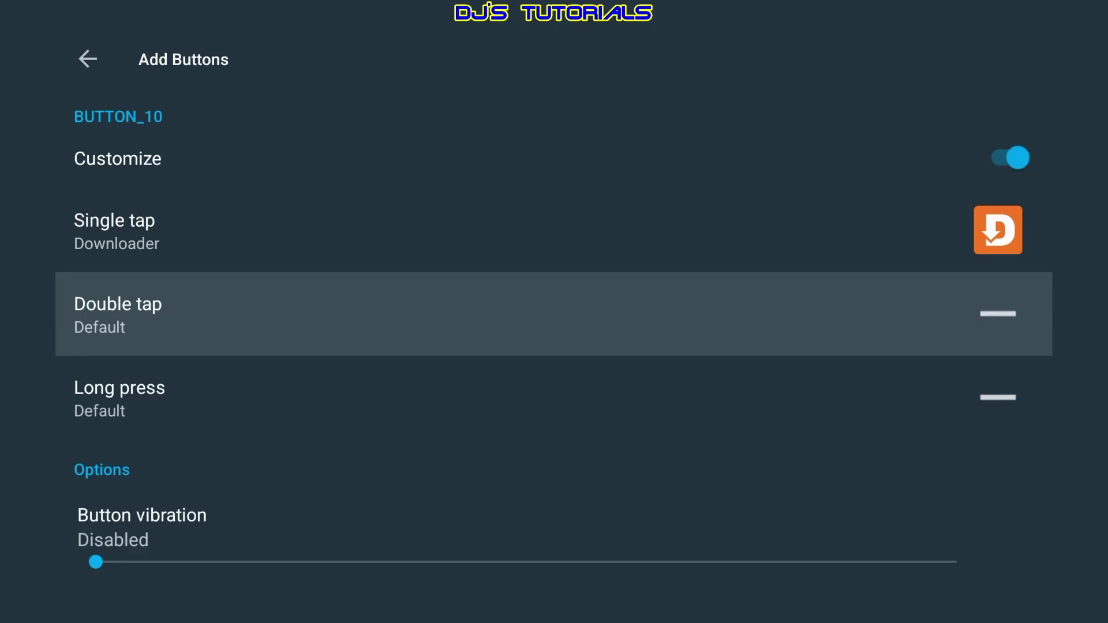
- Assign Kodi to BUTTON_10's Double tap and go back to the buttons list
{"action": "key", "text": "Return"}
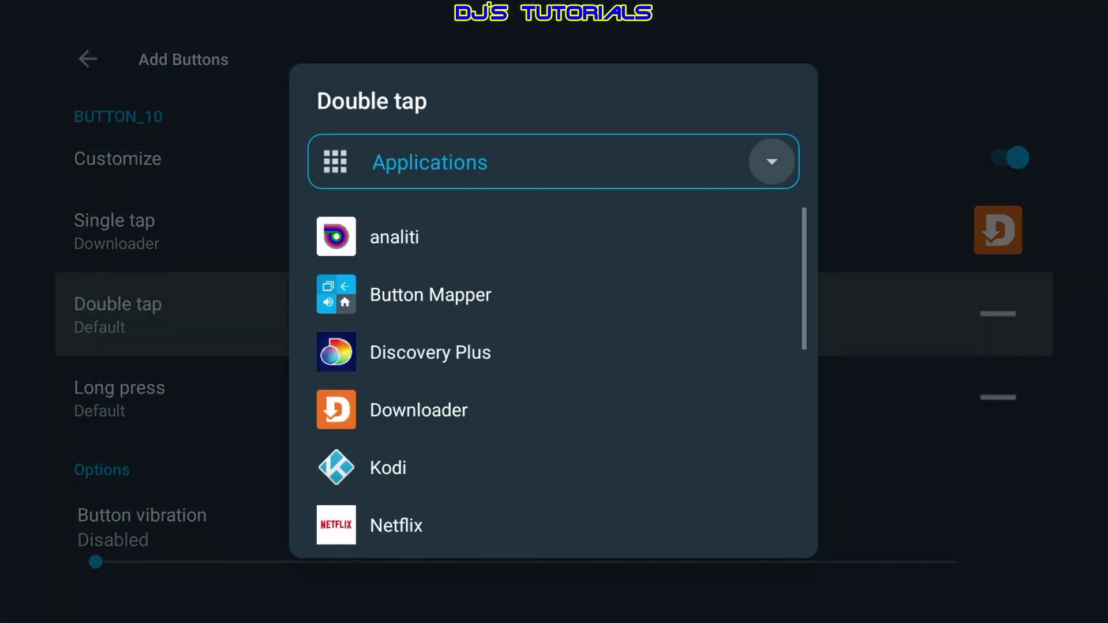
{"action": "key", "text": "Down"}
{"action": "key", "text": "Down"}
{"action": "key", "text": "Down"}
{"action": "key", "text": "Down"}
{"action": "key", "text": "Down"}
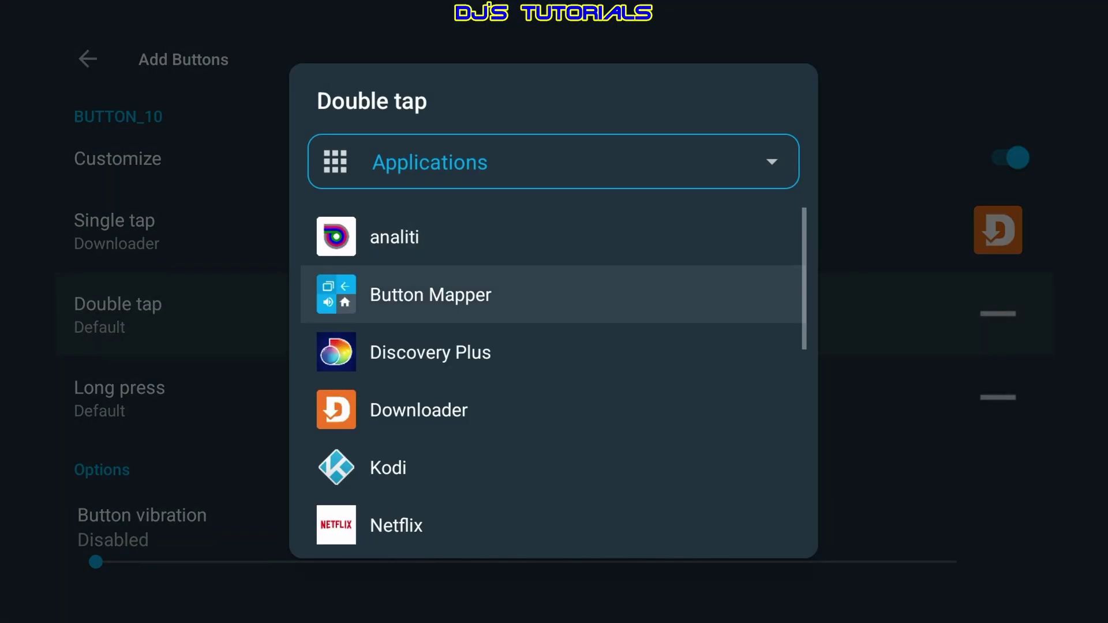
{"action": "key", "text": "Return"}
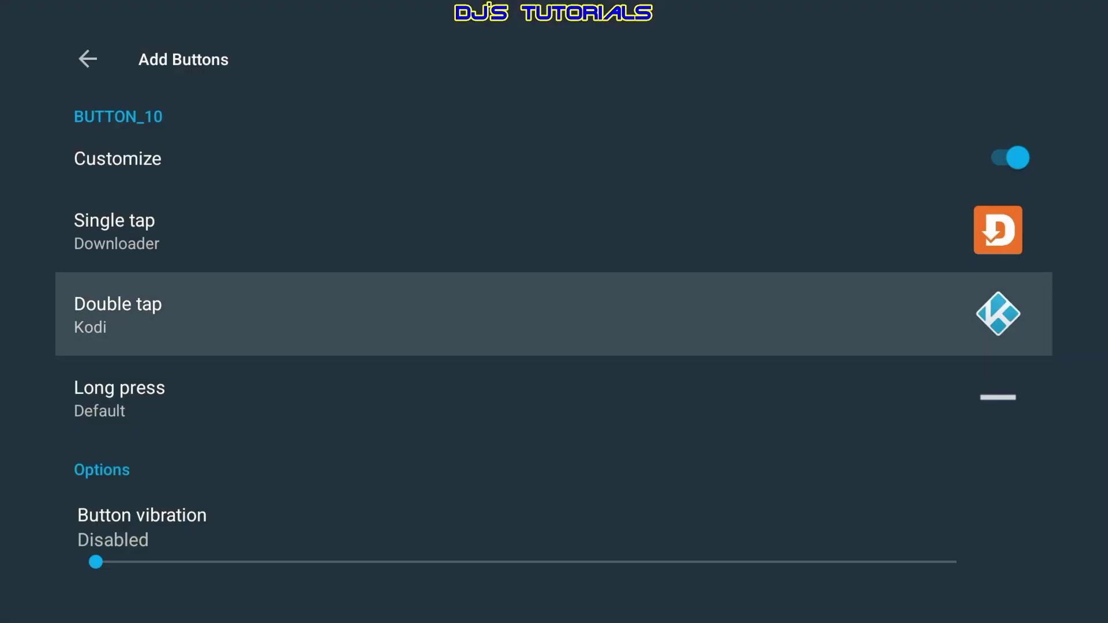
{"action": "key", "text": "Down"}
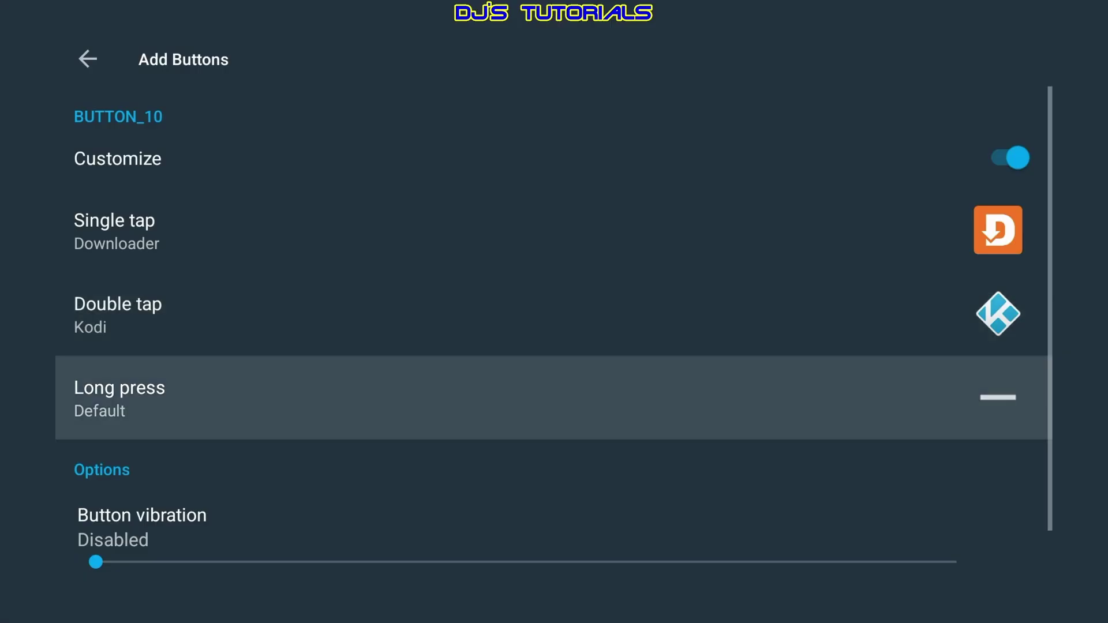
{"action": "key", "text": "Up"}
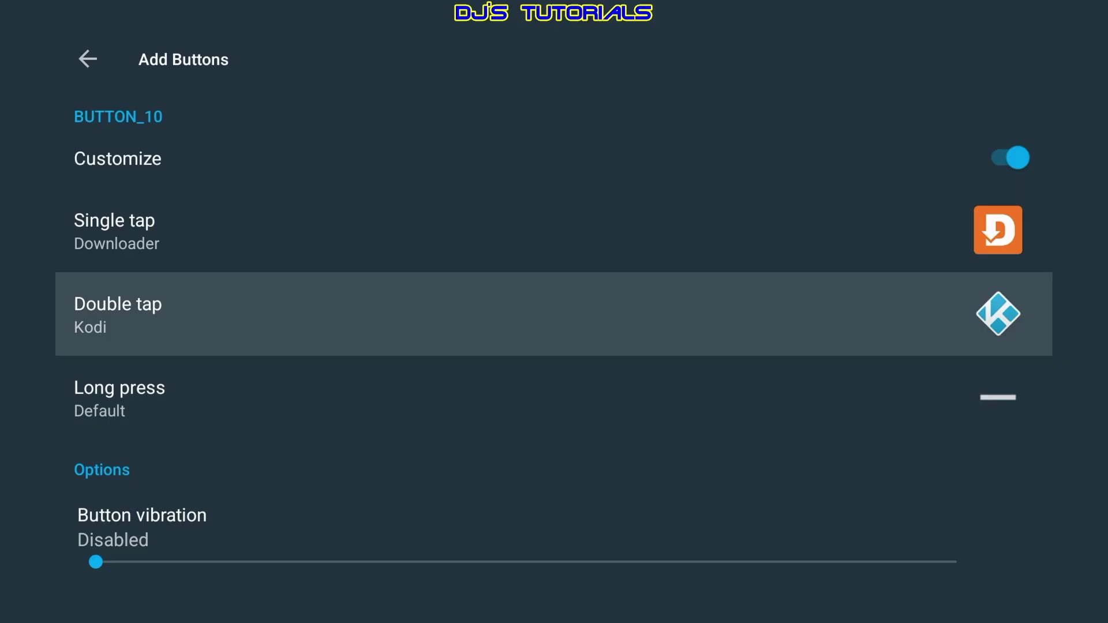
{"action": "key", "text": "Escape"}
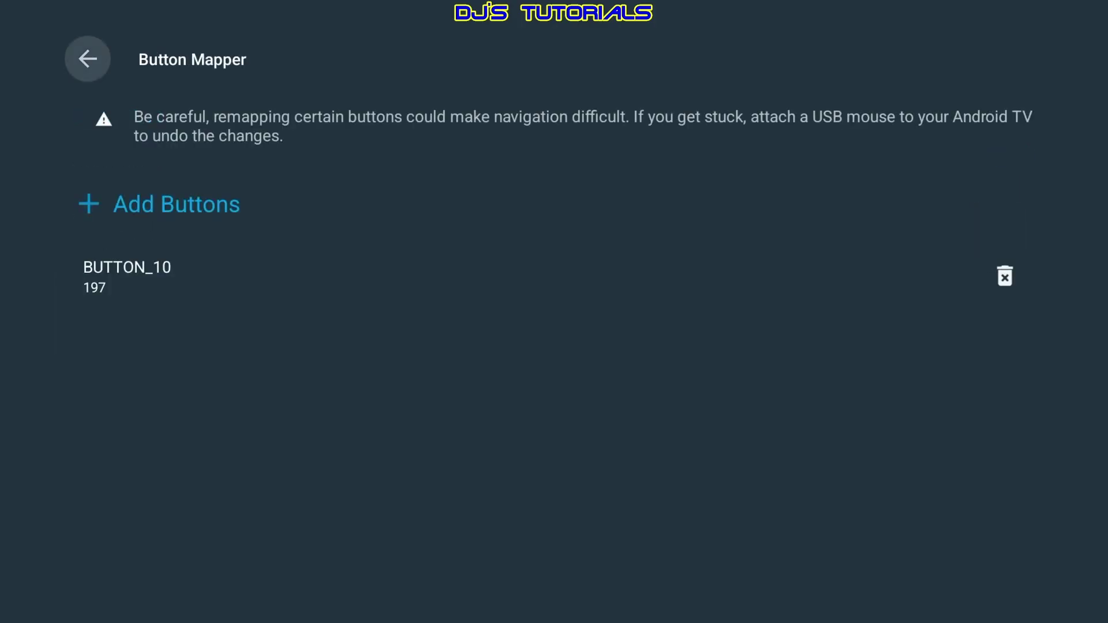
- Add a second remote button as BUTTON_9 (196) and open its settings
{"action": "key", "text": "Down"}
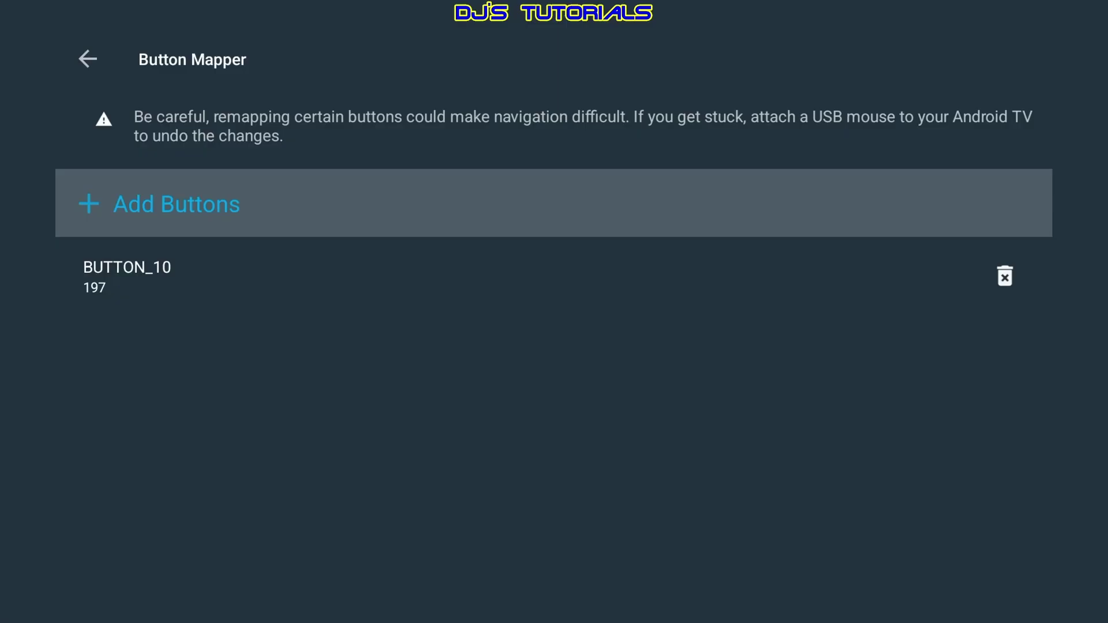
{"action": "key", "text": "Return"}
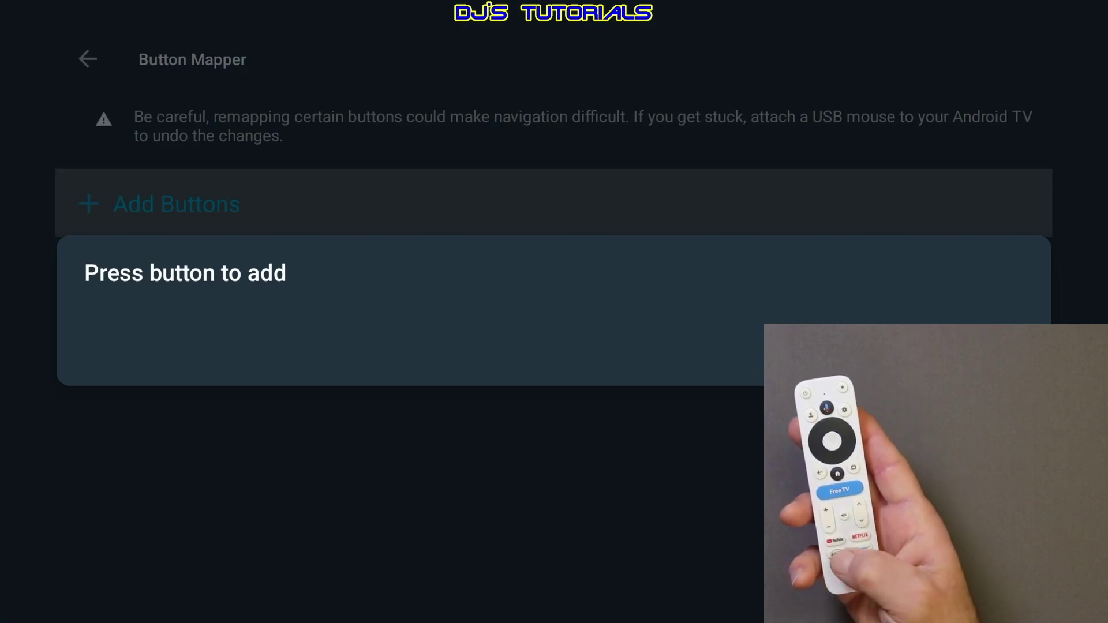
{"action": "key", "text": "F10"}
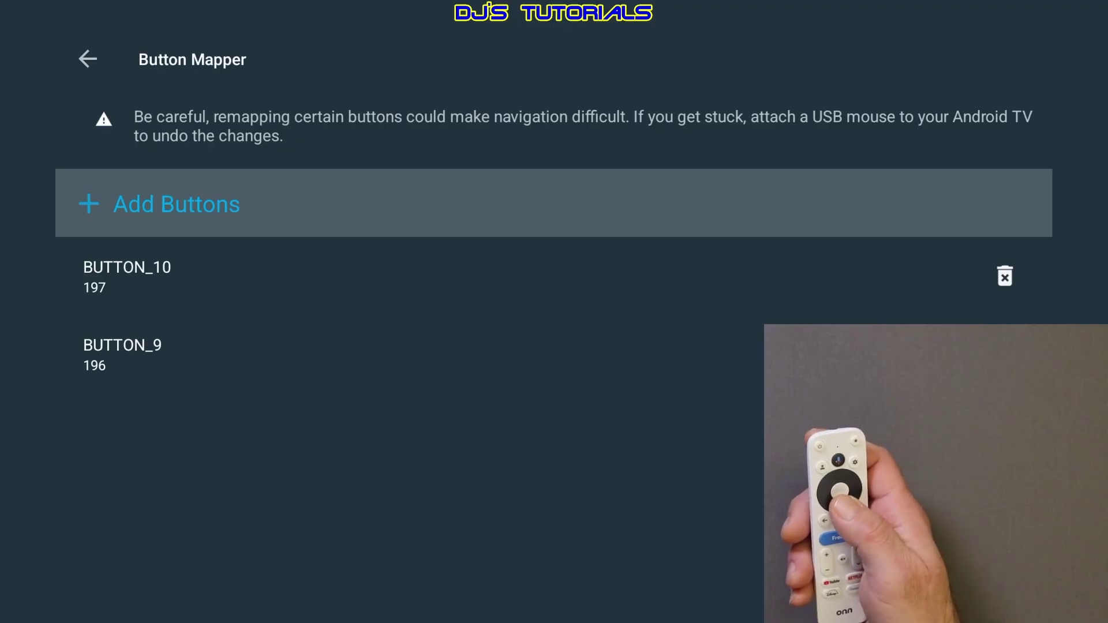
{"action": "key", "text": "Down"}
{"action": "key", "text": "Down"}
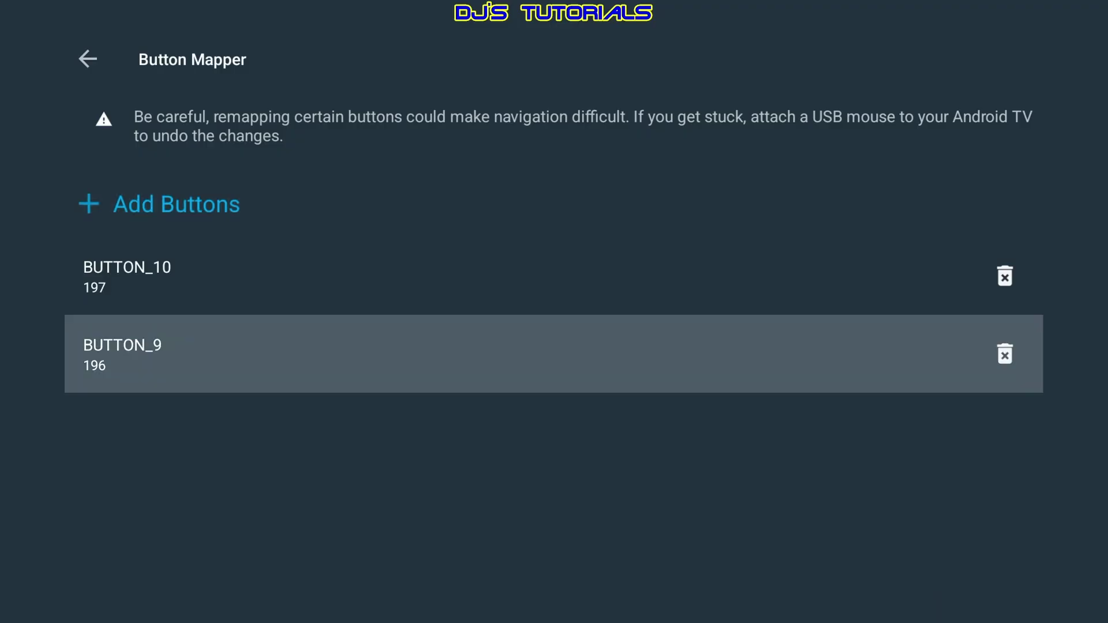
{"action": "key", "text": "Return"}
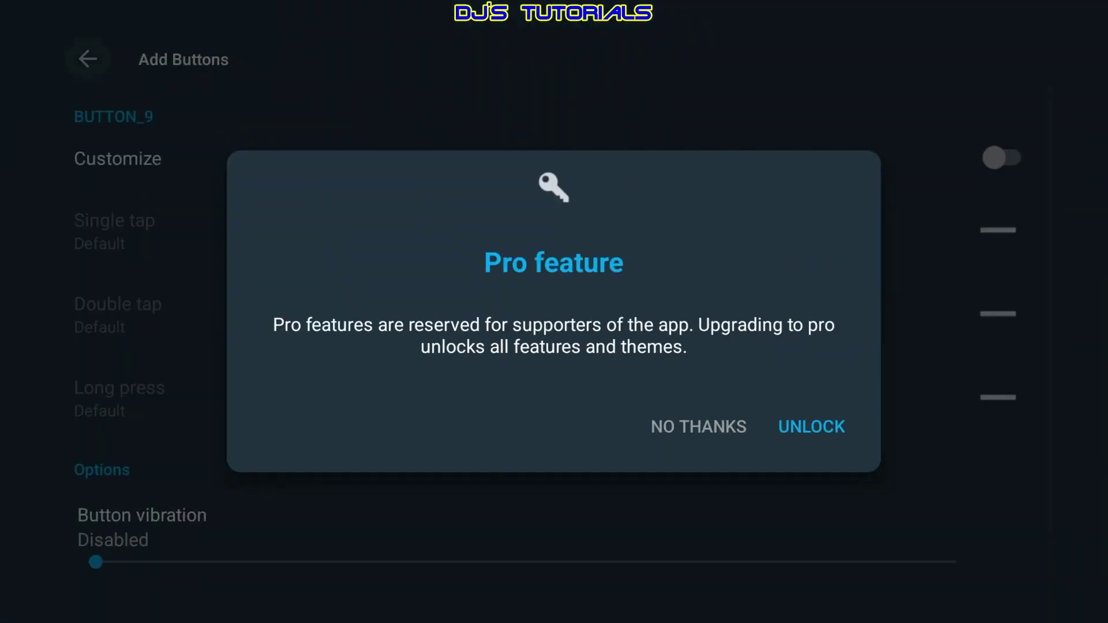
- Decline the Pro upgrade, switch on Customize for BUTTON_9, and go back to the list
{"action": "key", "text": "Left"}
{"action": "key", "text": "Return"}
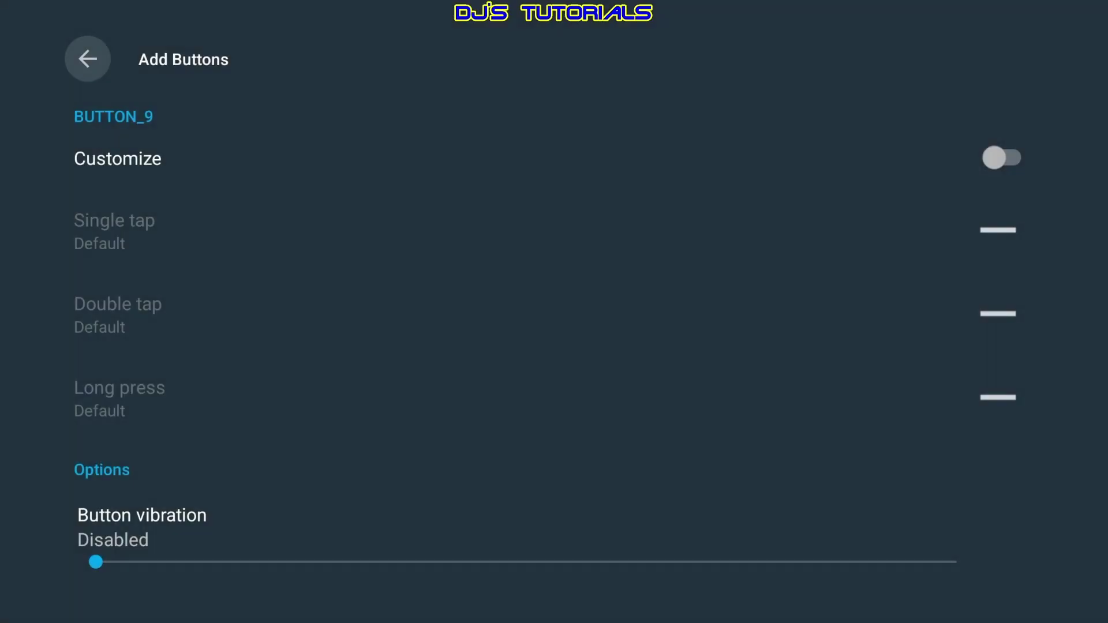
{"action": "key", "text": "Down"}
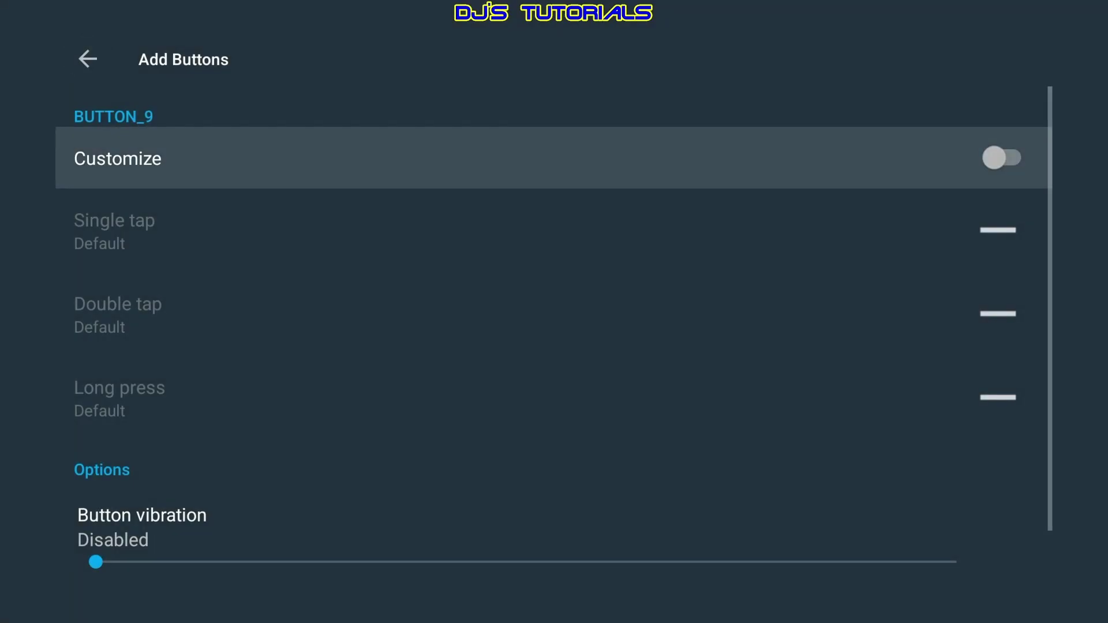
{"action": "key", "text": "Return"}
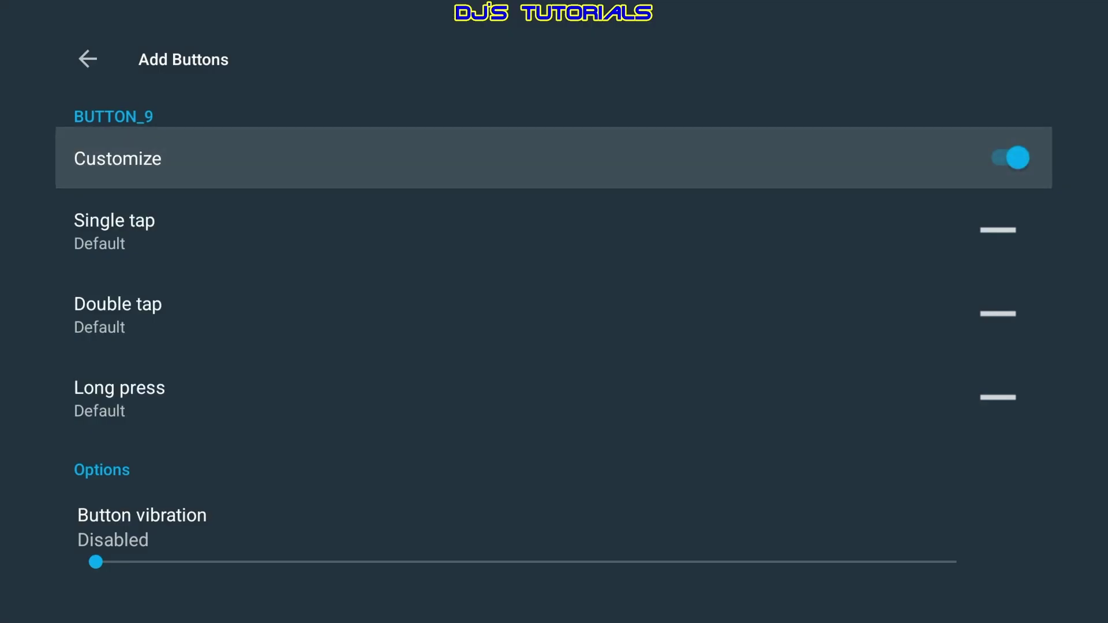
{"action": "key", "text": "Down"}
{"action": "key", "text": "Down"}
{"action": "key", "text": "Down"}
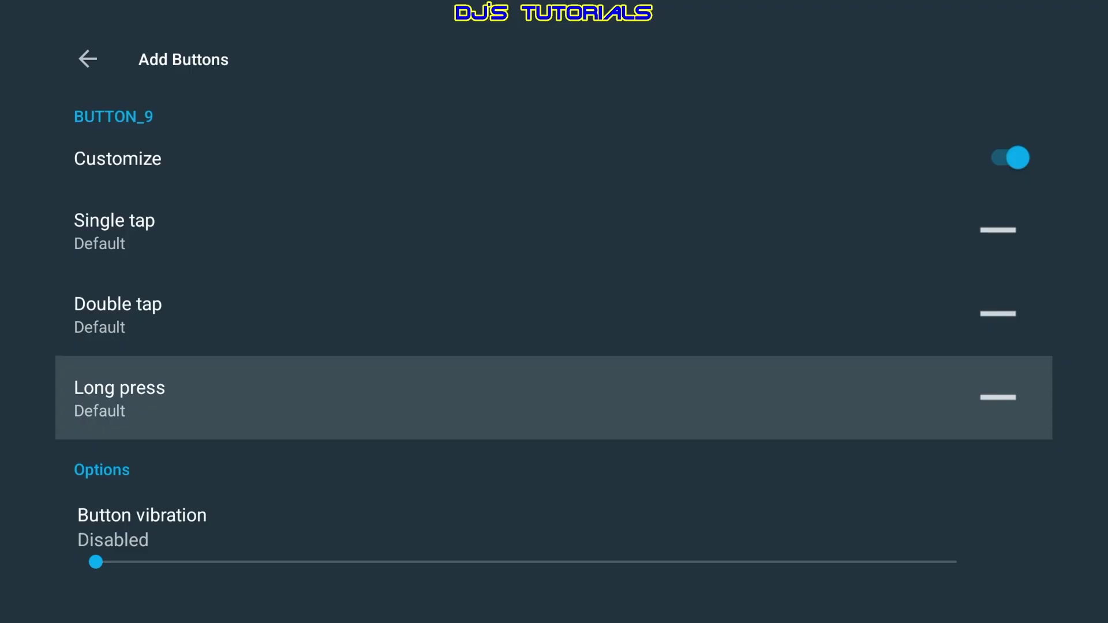
{"action": "key", "text": "Escape"}
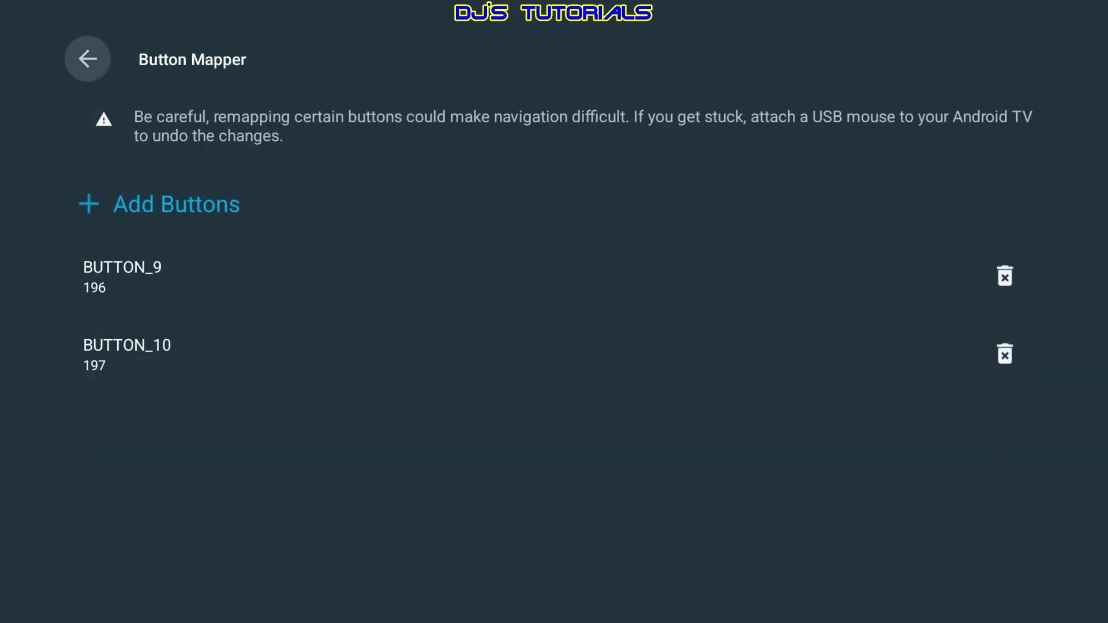
- Trash the BUTTON_9 (196) row, then leave Button Mapper for Google TV
{"action": "key", "text": "Down"}
{"action": "key", "text": "Down"}
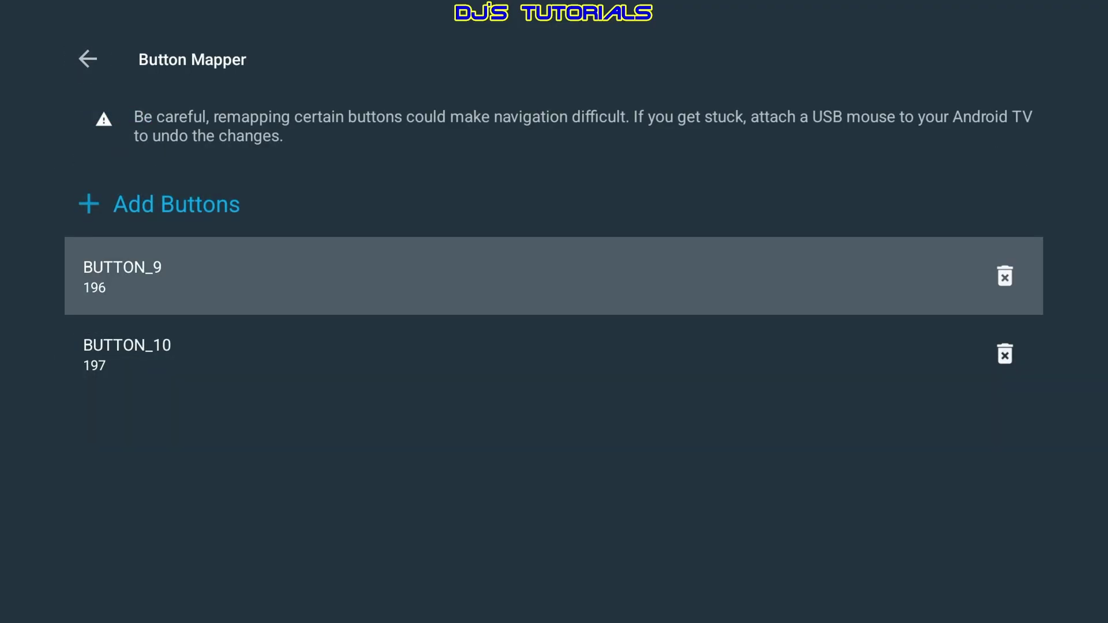
{"action": "key", "text": "Right"}
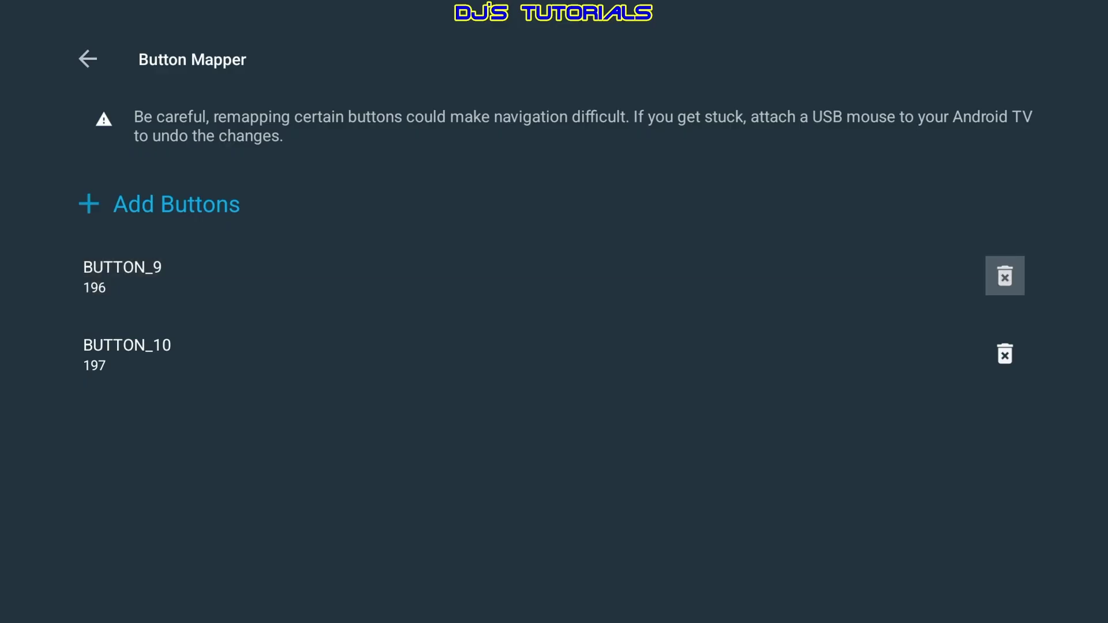
{"action": "key", "text": "Left"}
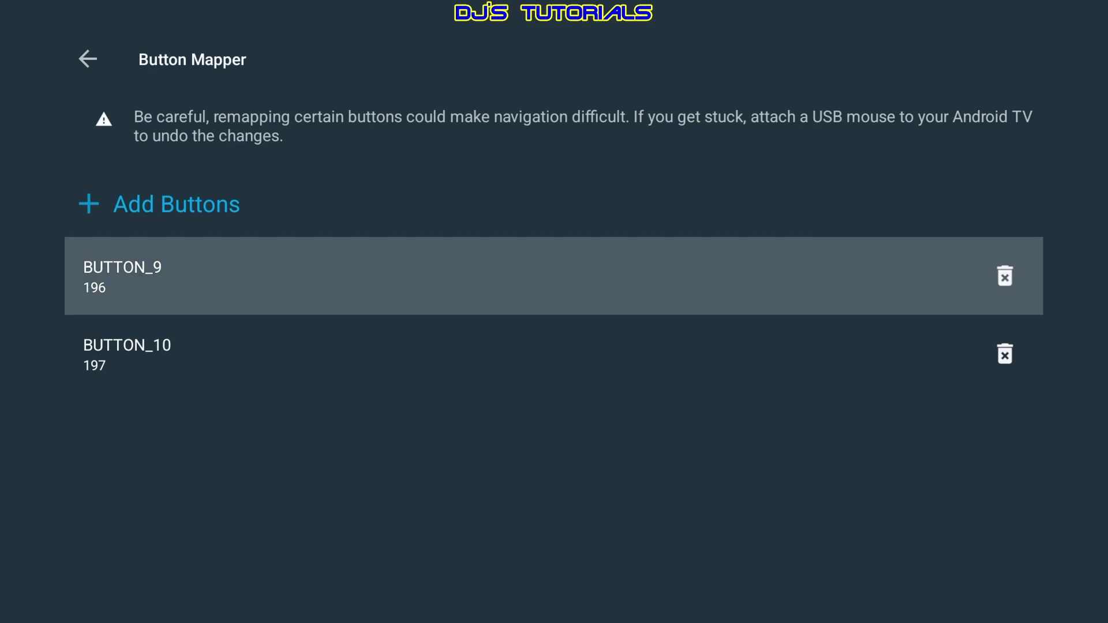
{"action": "key", "text": "Down"}
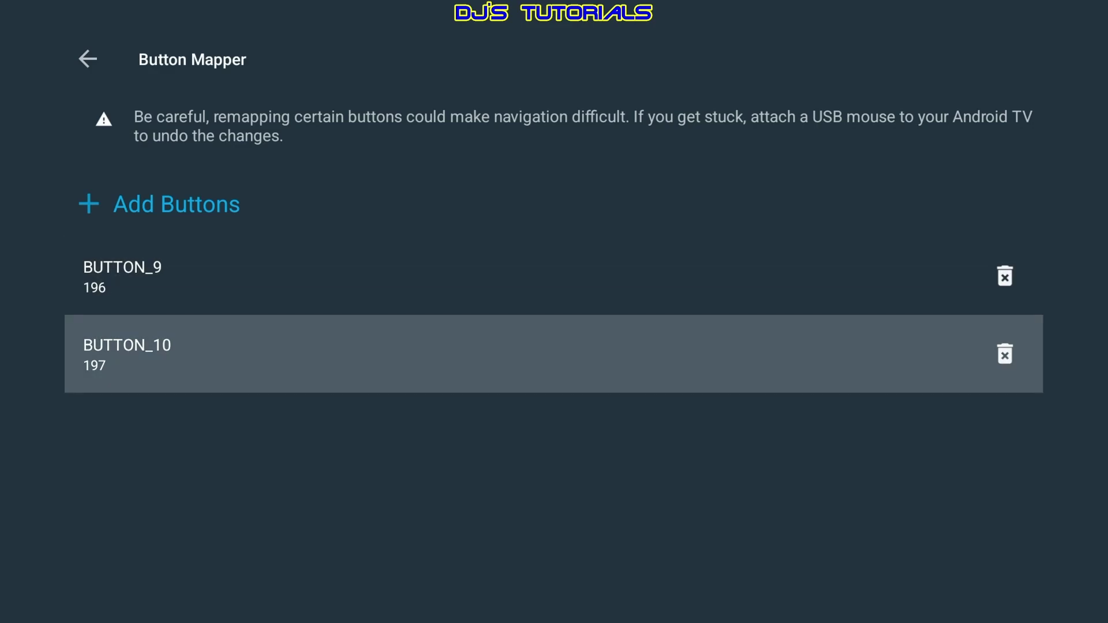
{"action": "key", "text": "Up"}
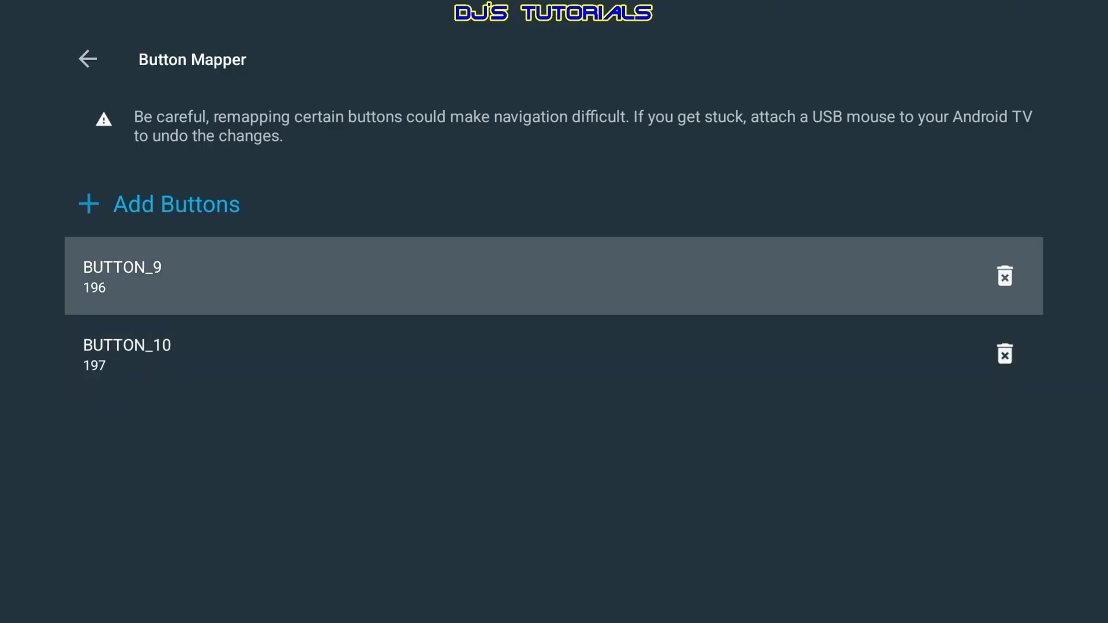
{"action": "key", "text": "Right"}
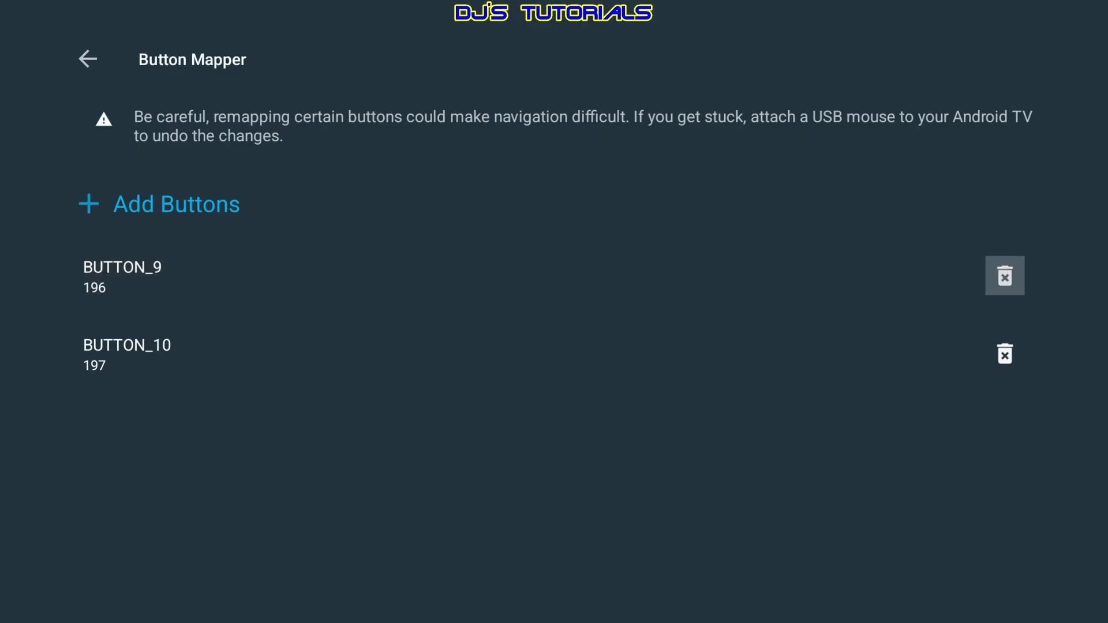
{"action": "key", "text": "Return"}
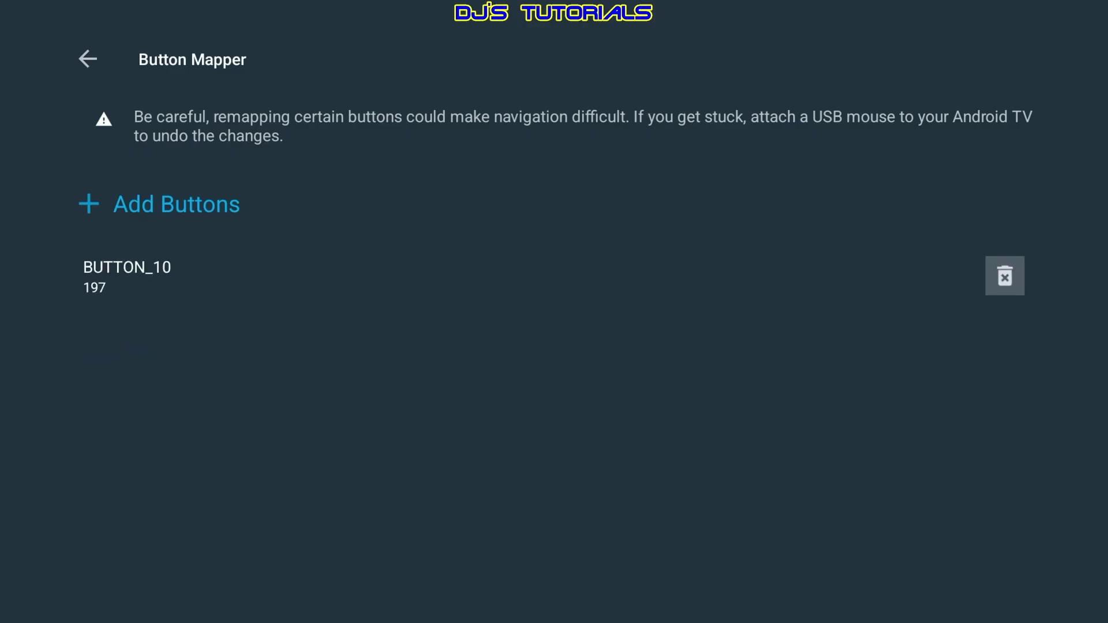
{"action": "key", "text": "XF86Search"}
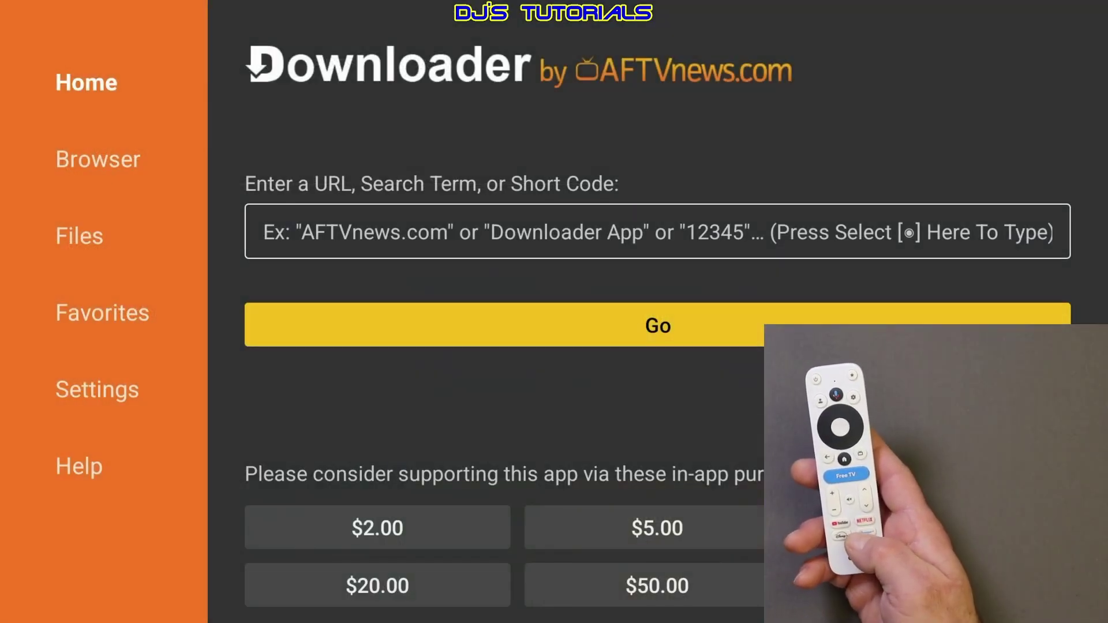
{"action": "key", "text": "Escape"}
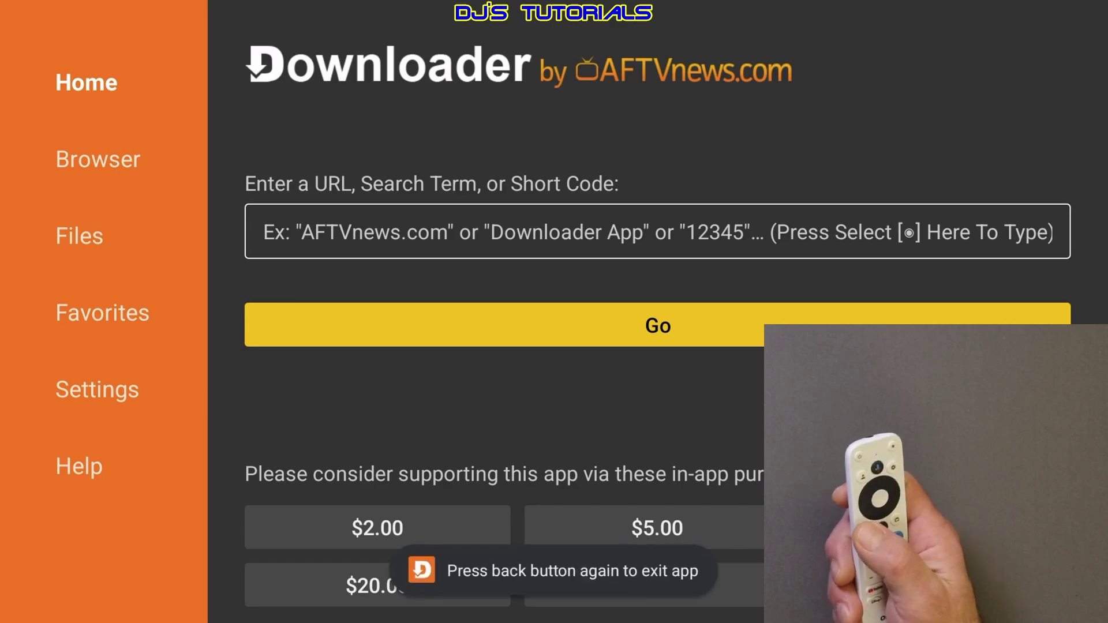
{"action": "key", "text": "Escape"}
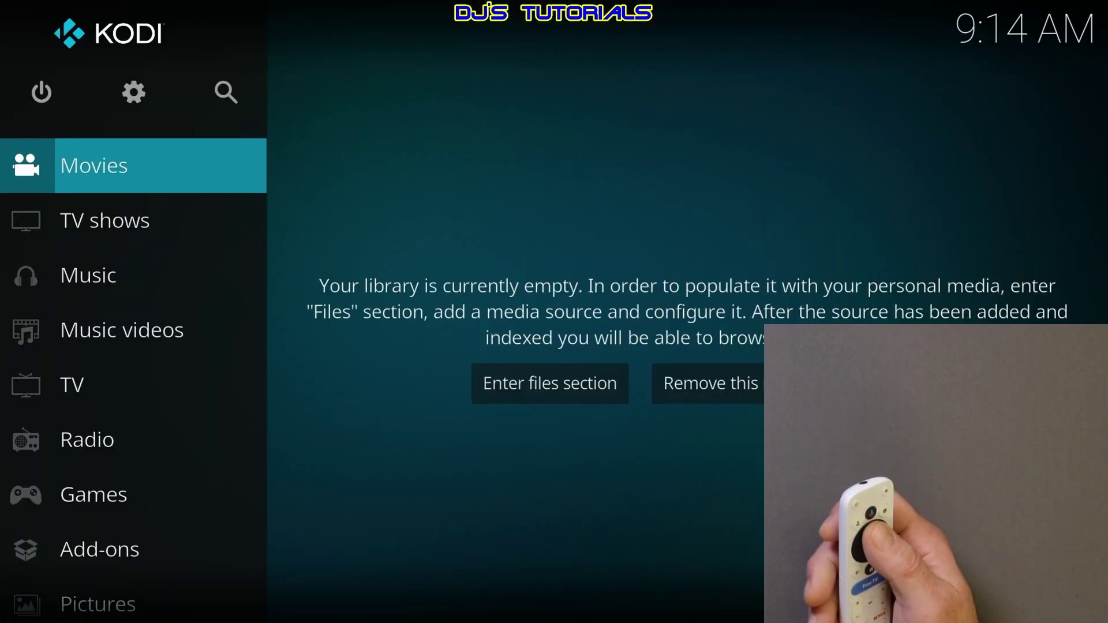
{"action": "key", "text": "Up"}
{"action": "key", "text": "Return"}
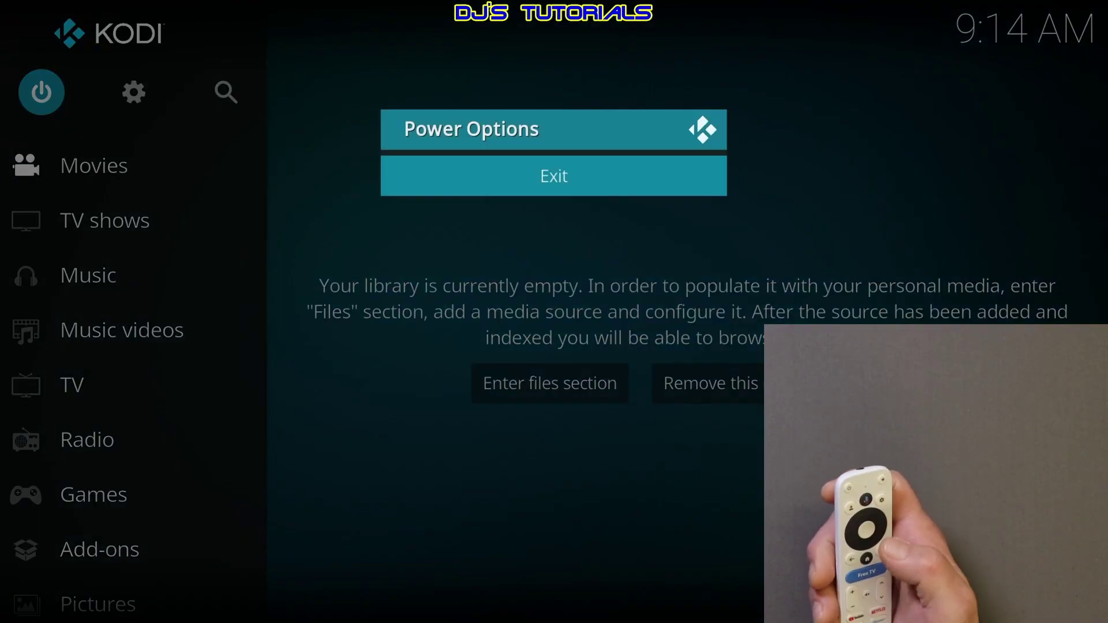
{"action": "key", "text": "Return"}
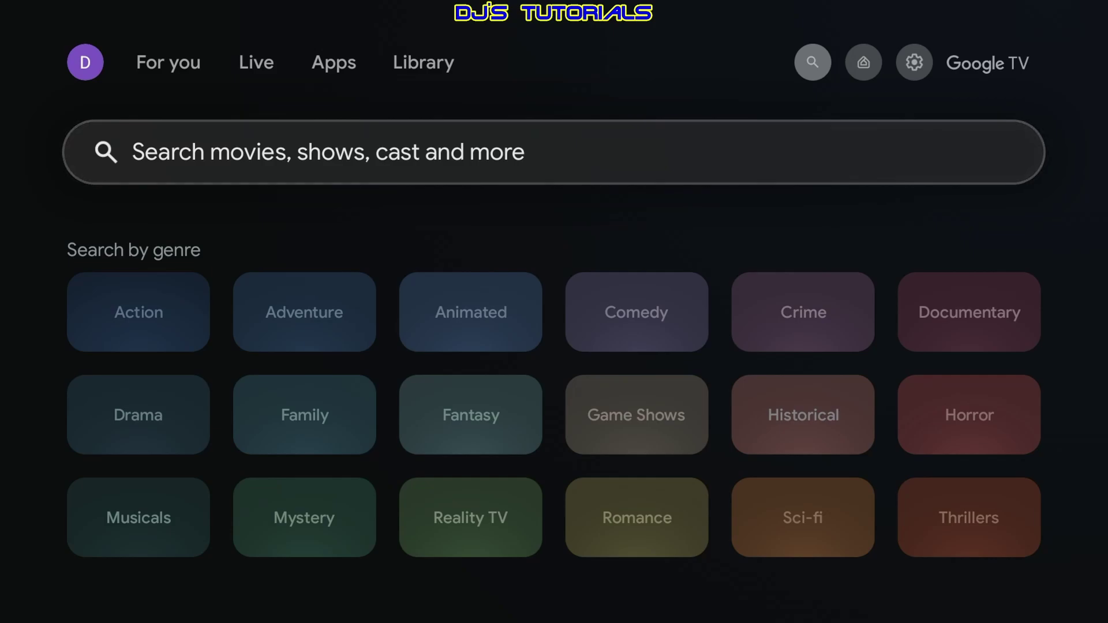
- Relaunch Button Mapper from All settings > Apps to show its Volume Up/Volume Down buttons list
{"action": "key", "text": "Return"}
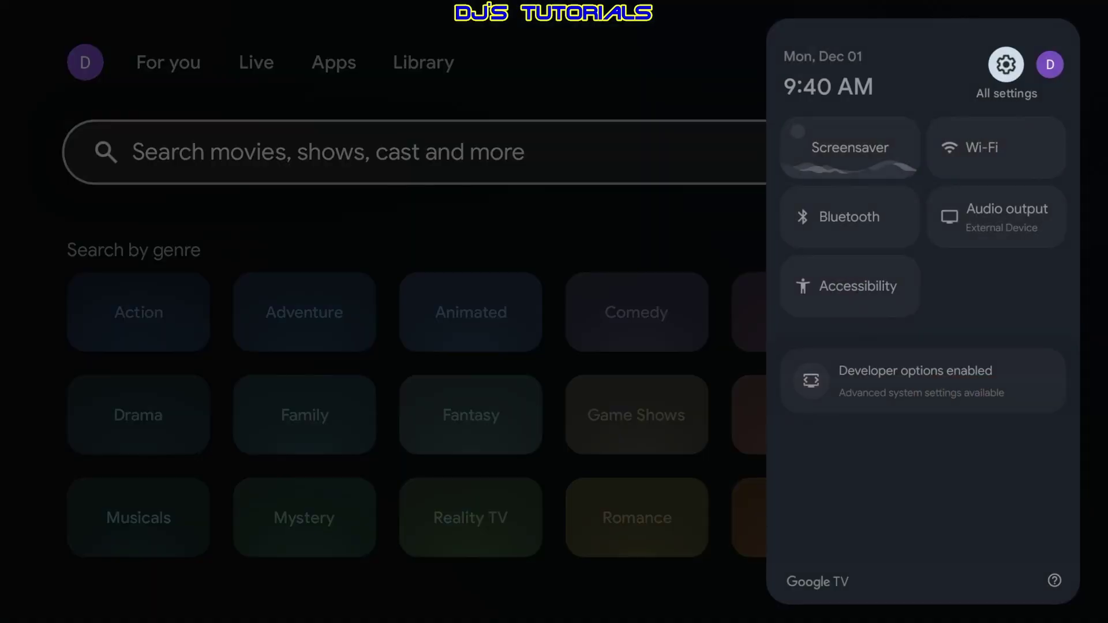
{"action": "key", "text": "Return"}
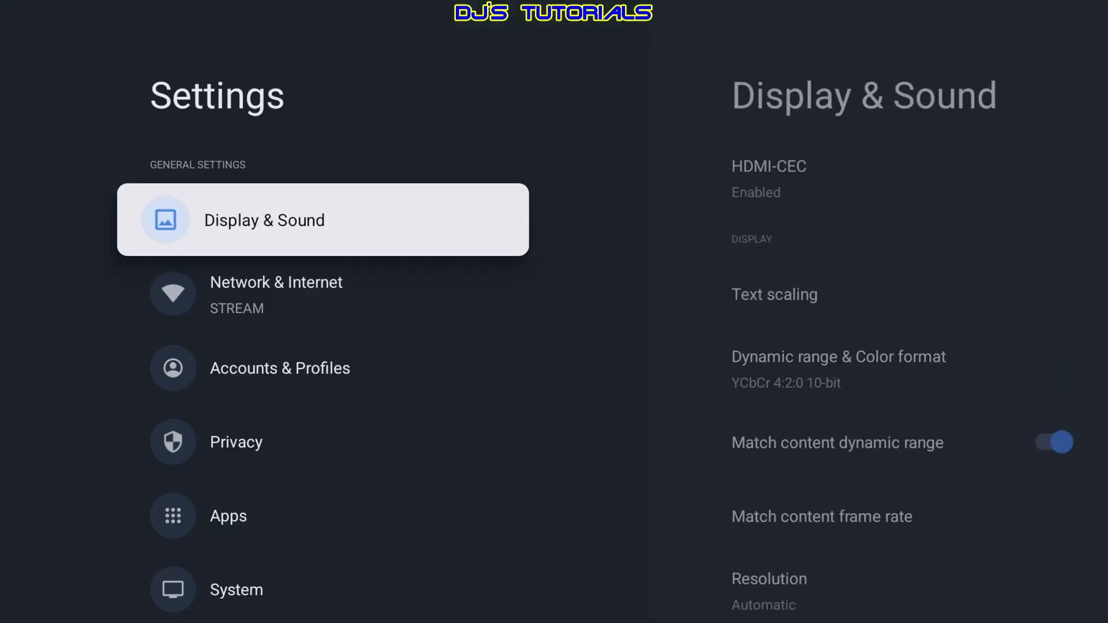
{"action": "key", "text": "Down"}
{"action": "key", "text": "Down"}
{"action": "key", "text": "Down"}
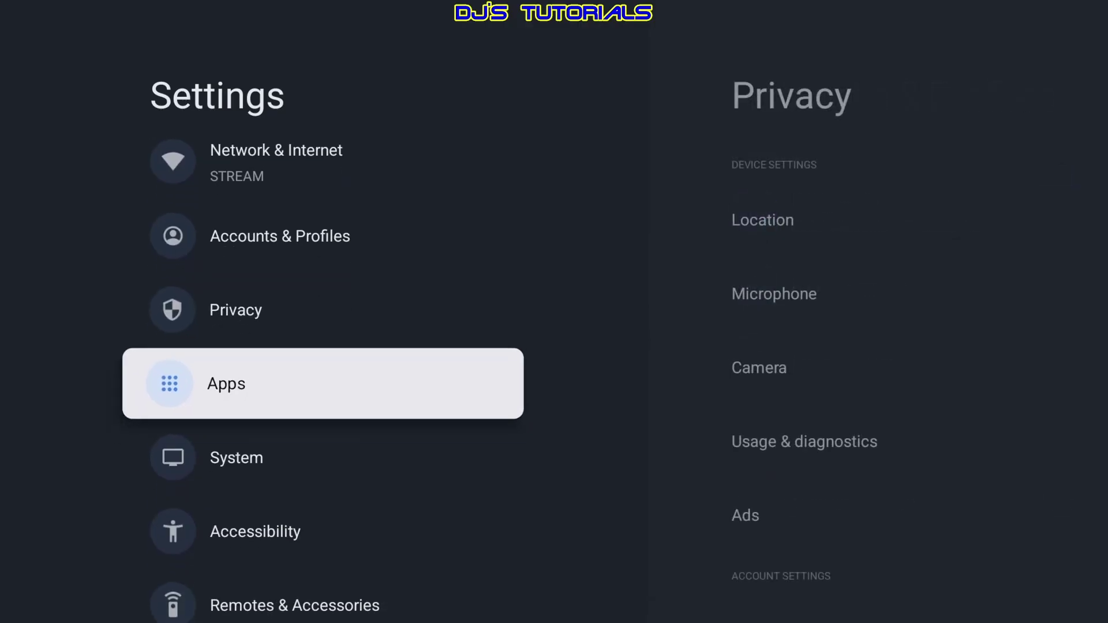
{"action": "key", "text": "Return"}
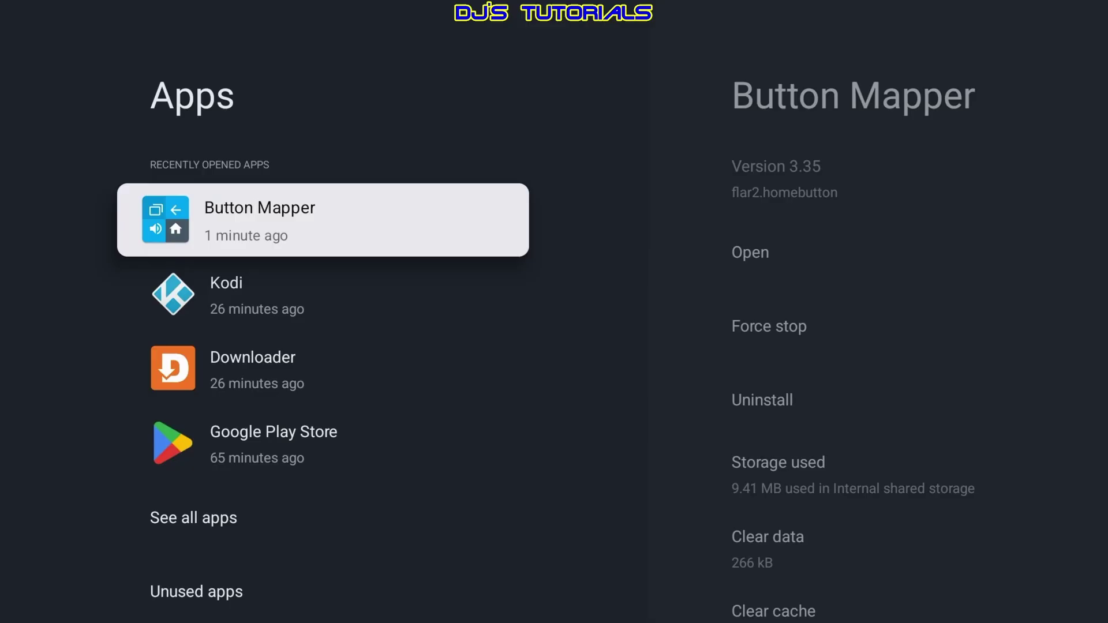
{"action": "key", "text": "Return"}
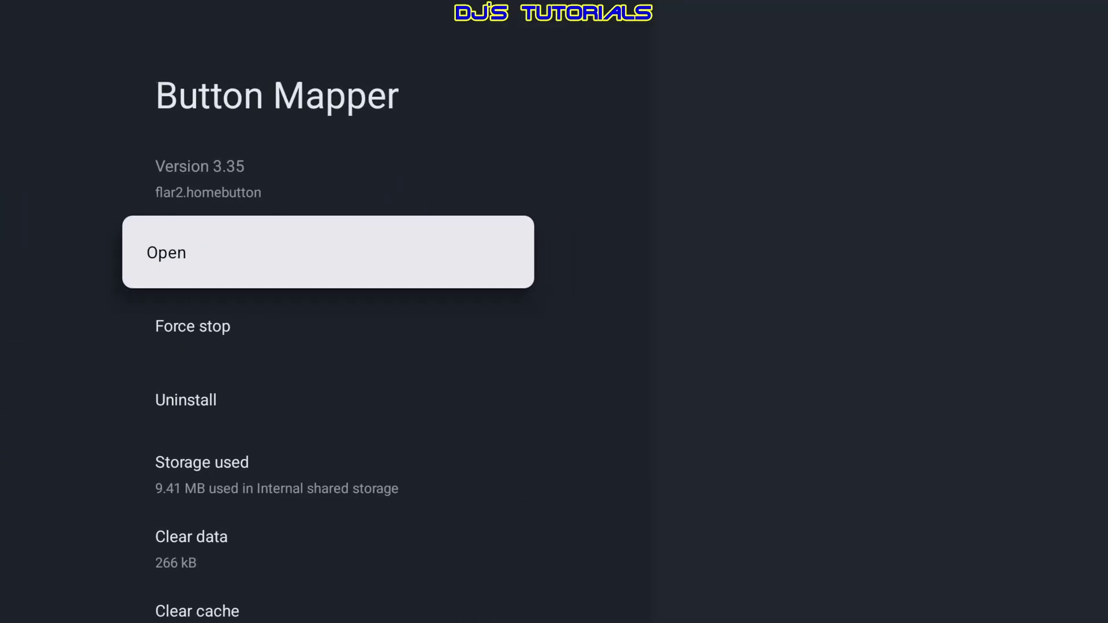
{"action": "key", "text": "Return"}
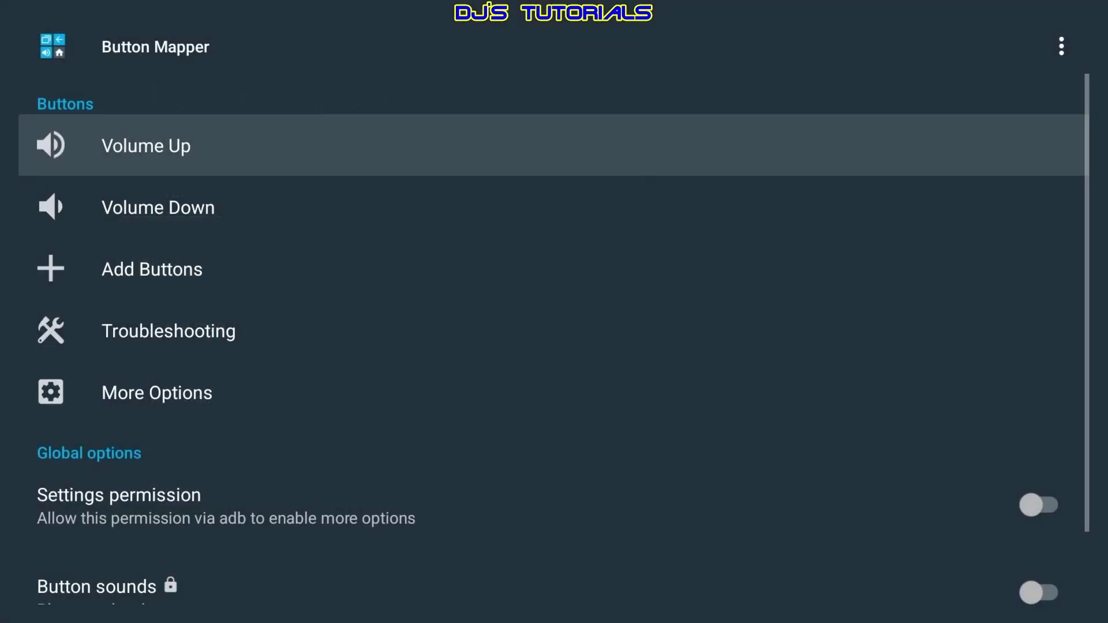
- Enable Alternate button handling under Troubleshooting, then return to the main buttons list
{"action": "key", "text": "Down"}
{"action": "key", "text": "Down"}
{"action": "key", "text": "Down"}
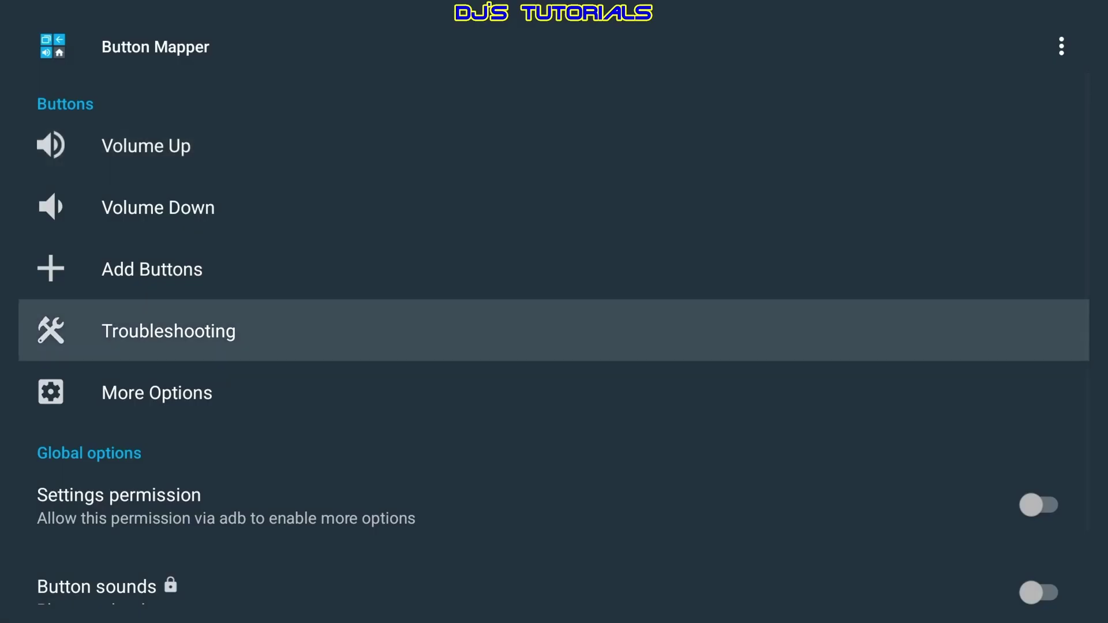
{"action": "key", "text": "Return"}
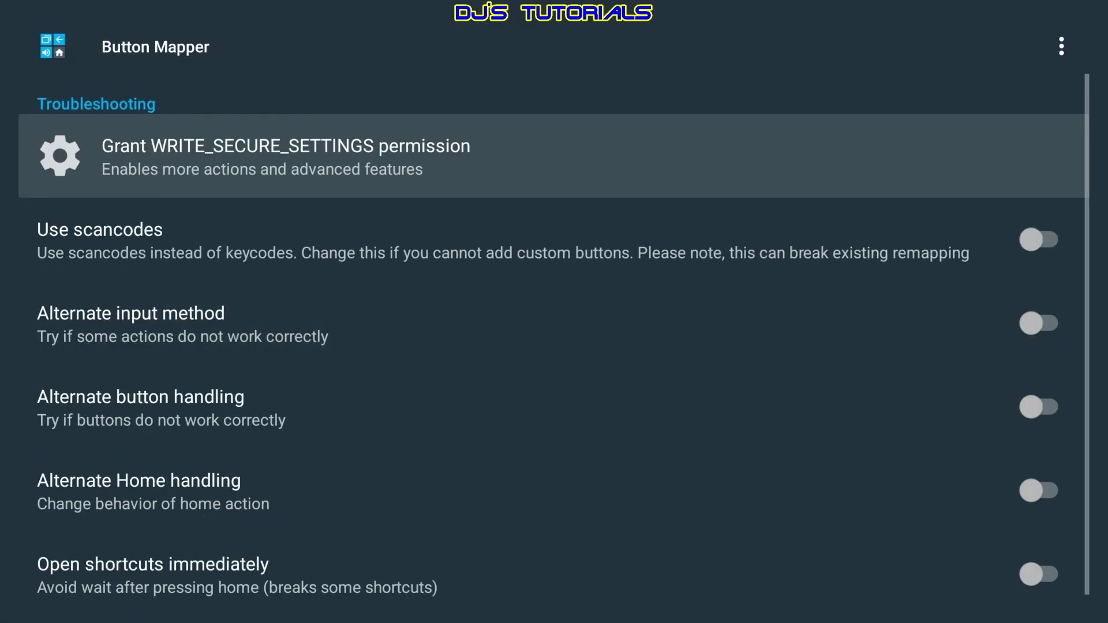
{"action": "key", "text": "Down"}
{"action": "key", "text": "Down"}
{"action": "key", "text": "Down"}
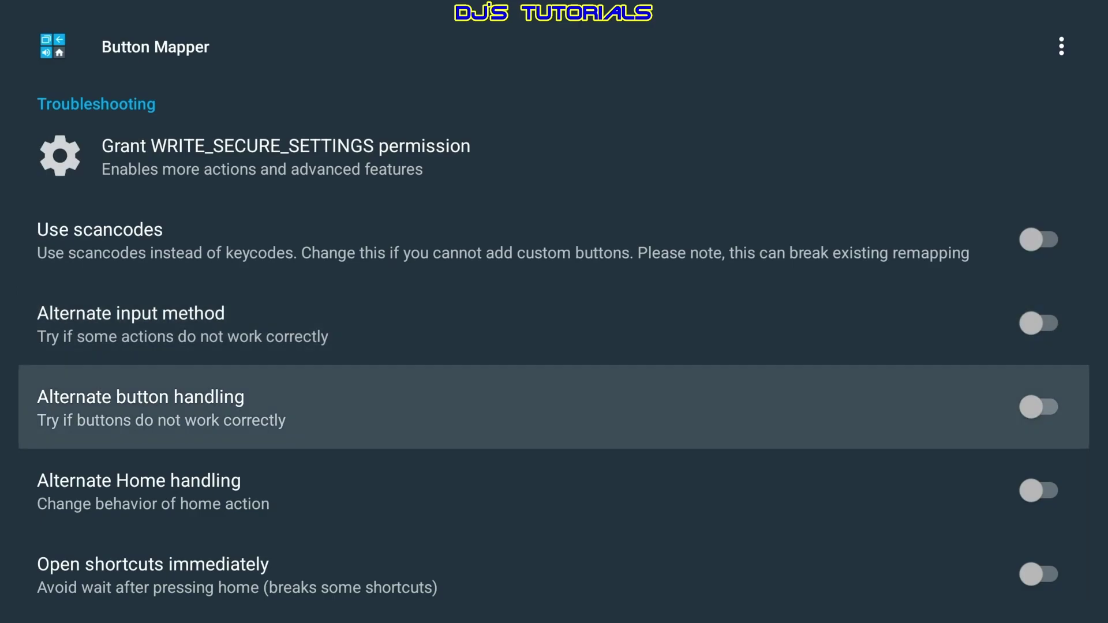
{"action": "key", "text": "Return"}
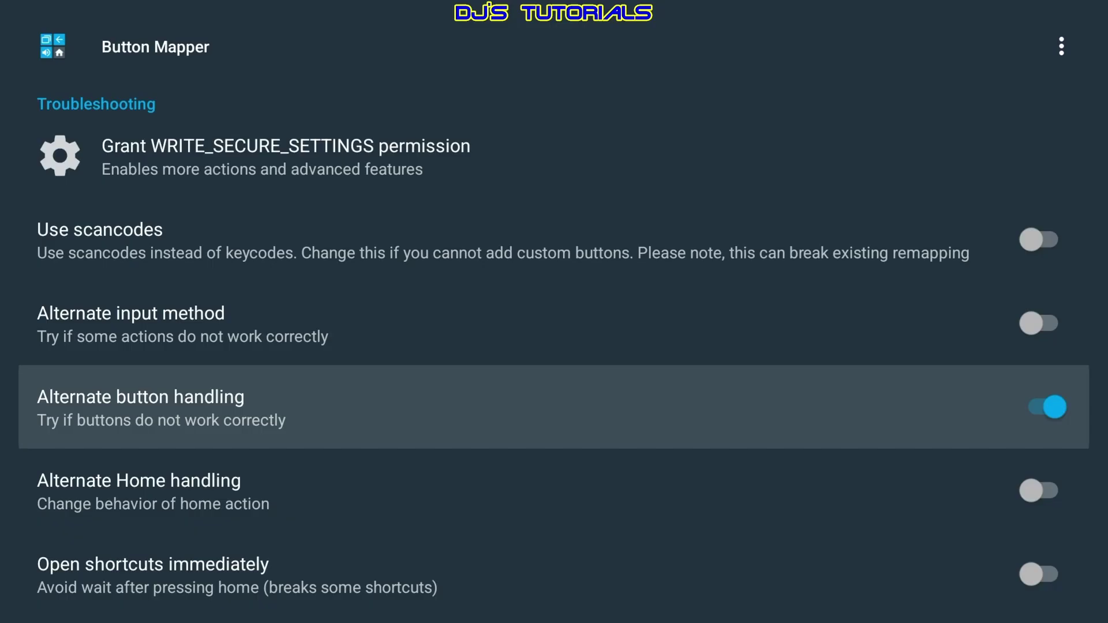
{"action": "key", "text": "Escape"}
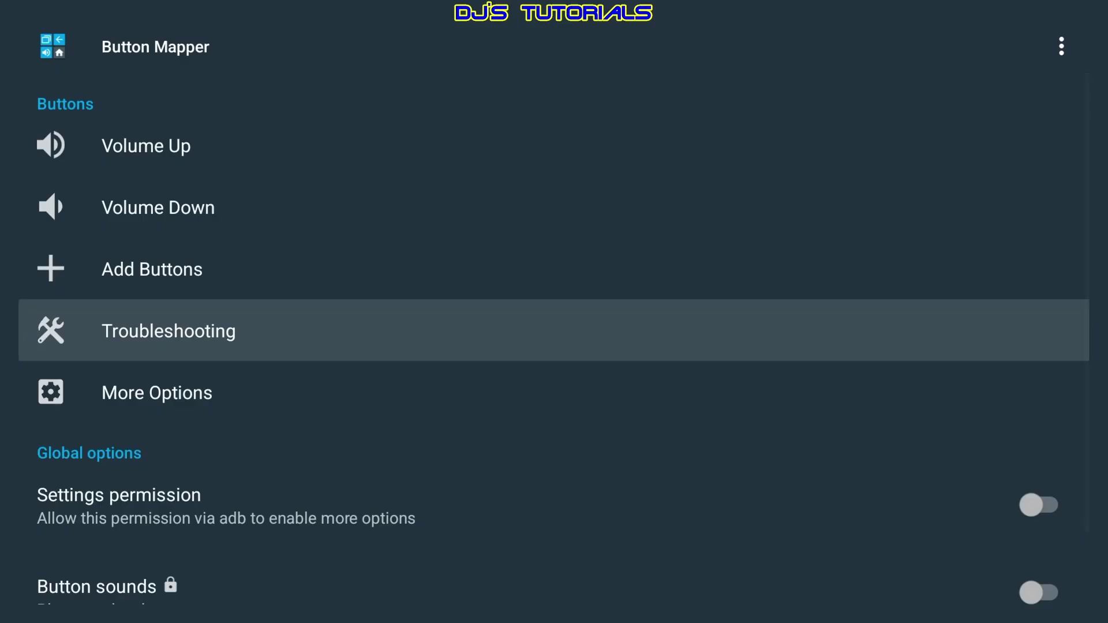